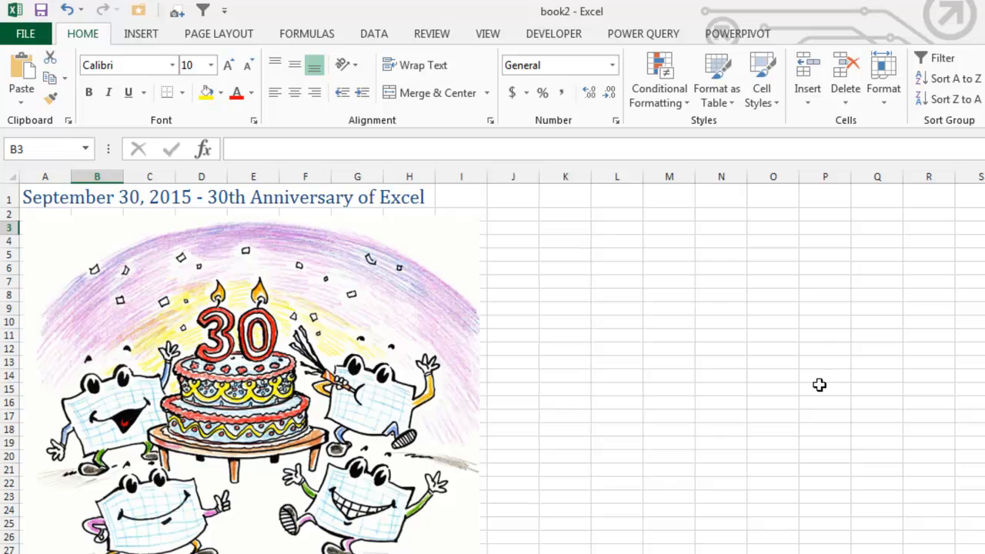
pyautogui.click(642, 37)
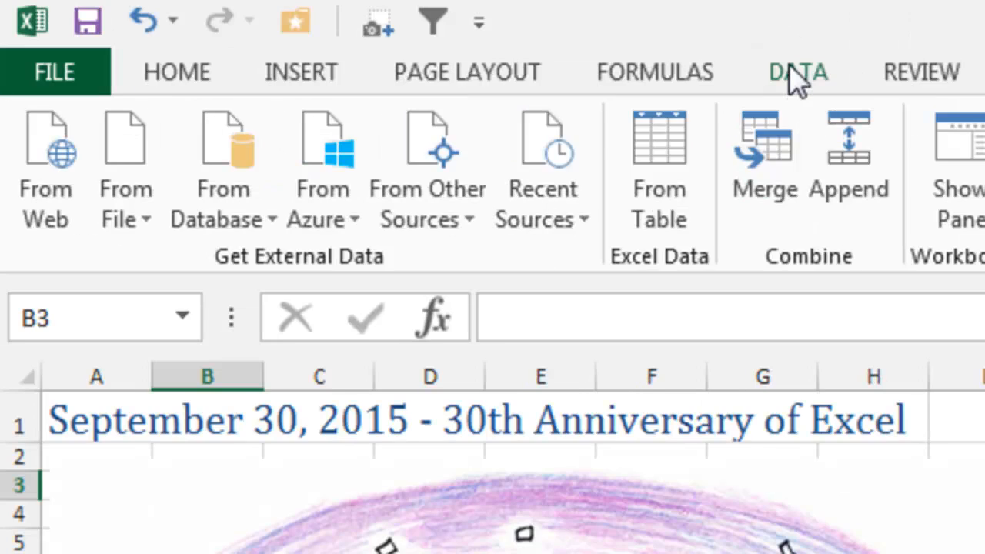
pyautogui.click(798, 77)
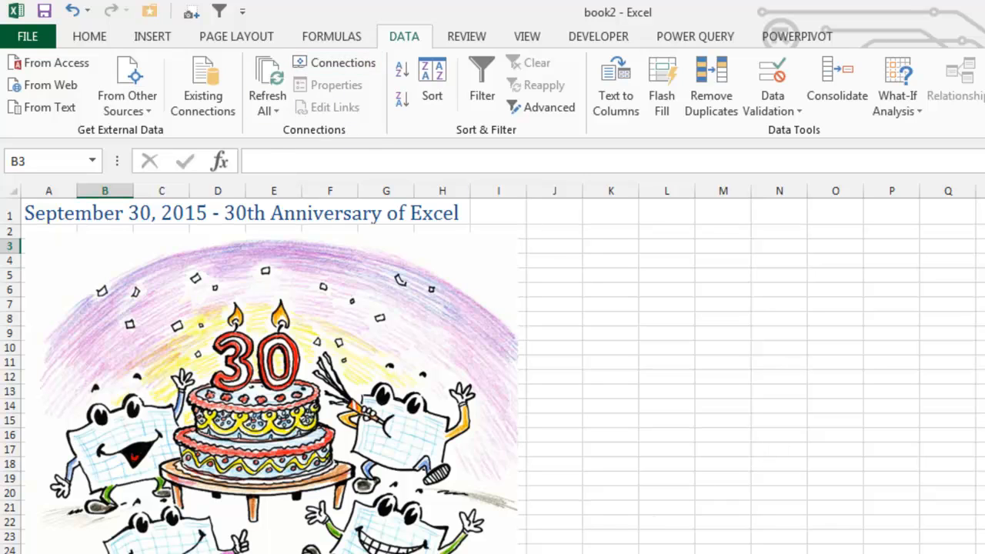
# Switch to the CustomerFiles folder and examine its customer files and the raw contents of ATT.csv
pyautogui.hotkey('alt', 'Tab')
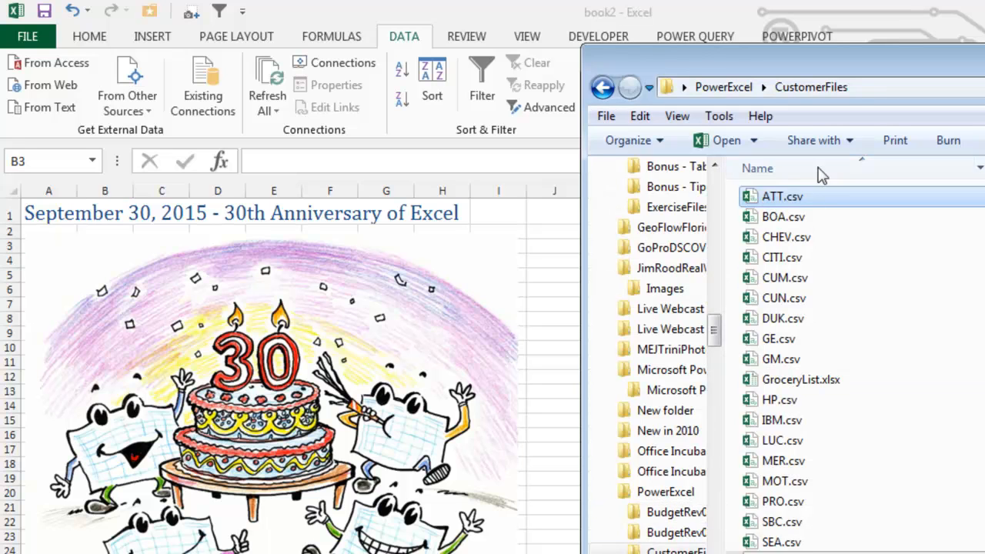
pyautogui.moveTo(870, 73); pyautogui.dragTo(530, 61)
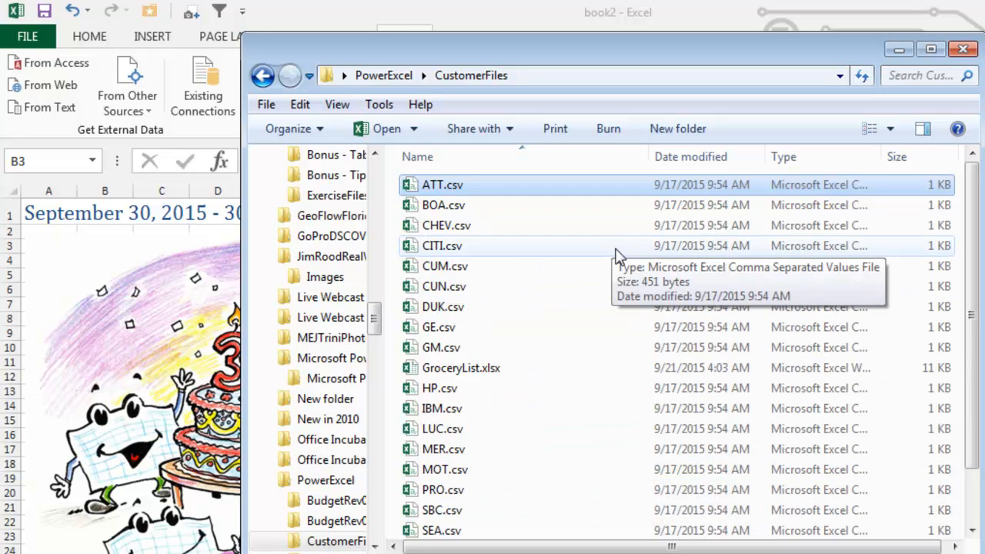
pyautogui.hotkey('alt', 'Tab')
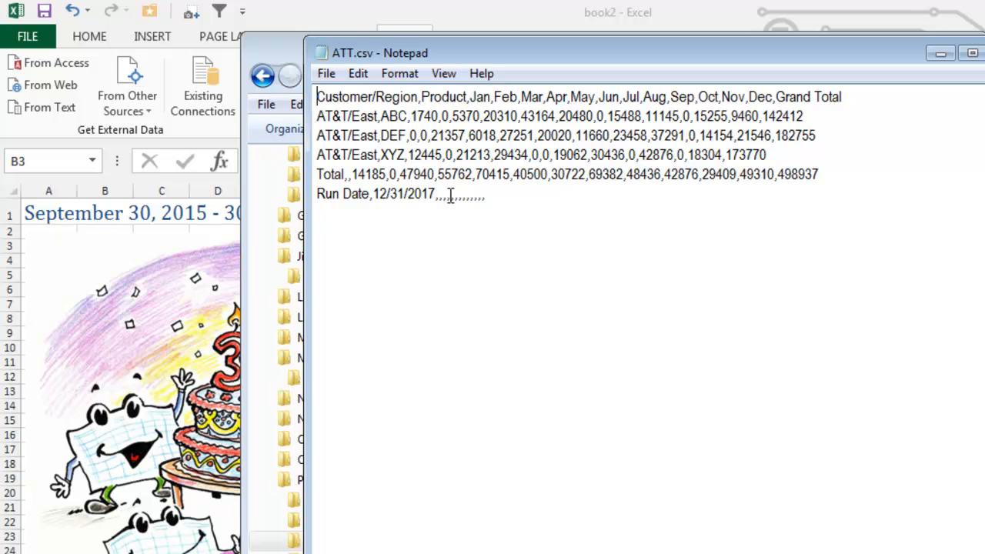
pyautogui.hotkey('alt', 'F4')
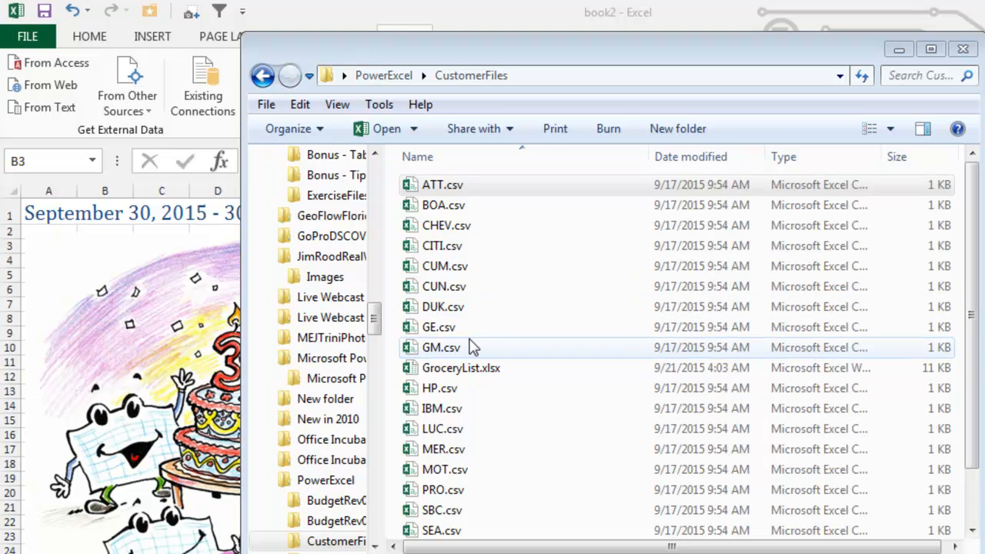
pyautogui.moveTo(968, 301); pyautogui.dragTo(973, 370)
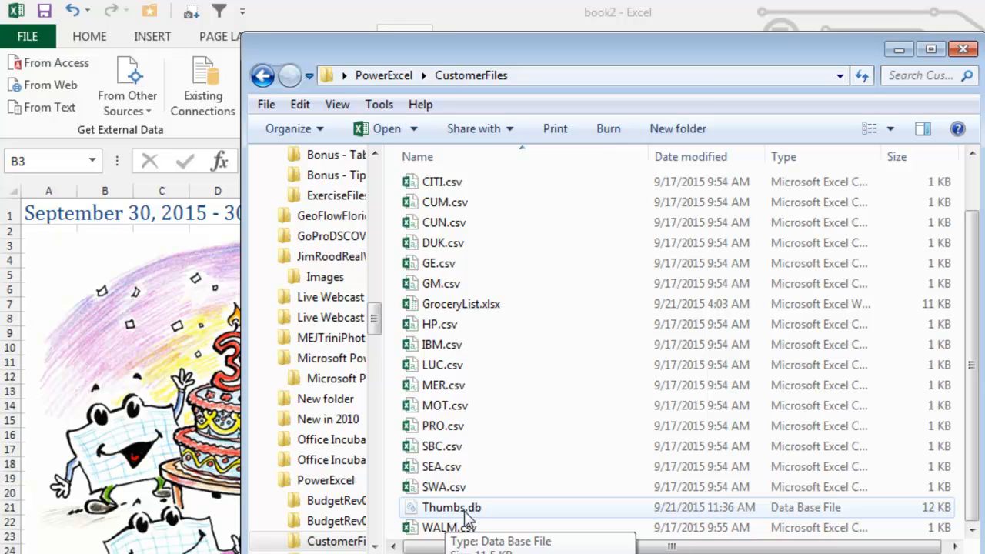
pyautogui.click(477, 305)
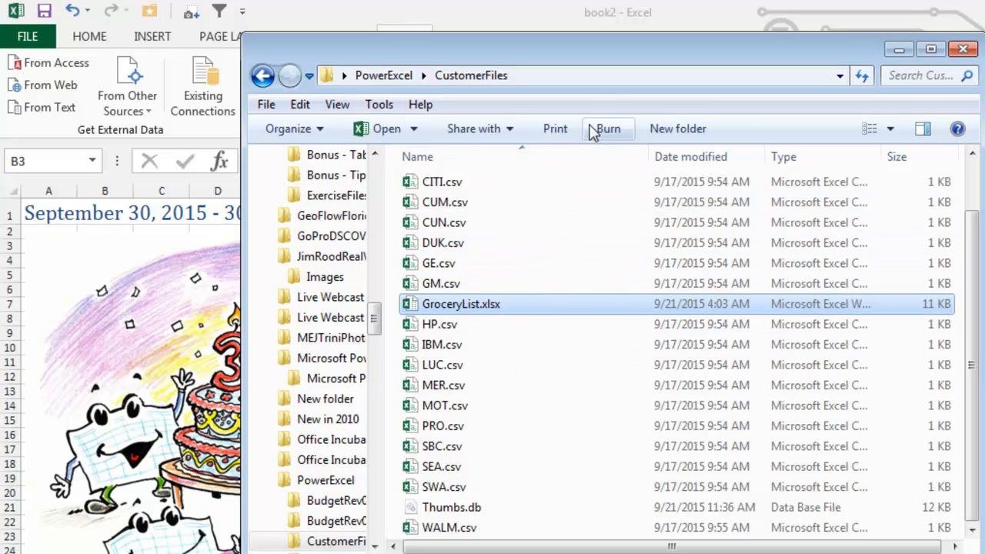
# Copy the CustomerFiles folder's path and, from a blank Excel worksheet, create a Power Query folder query using that path
pyautogui.click(606, 75)
pyautogui.hotkey('ctrl', 'c')
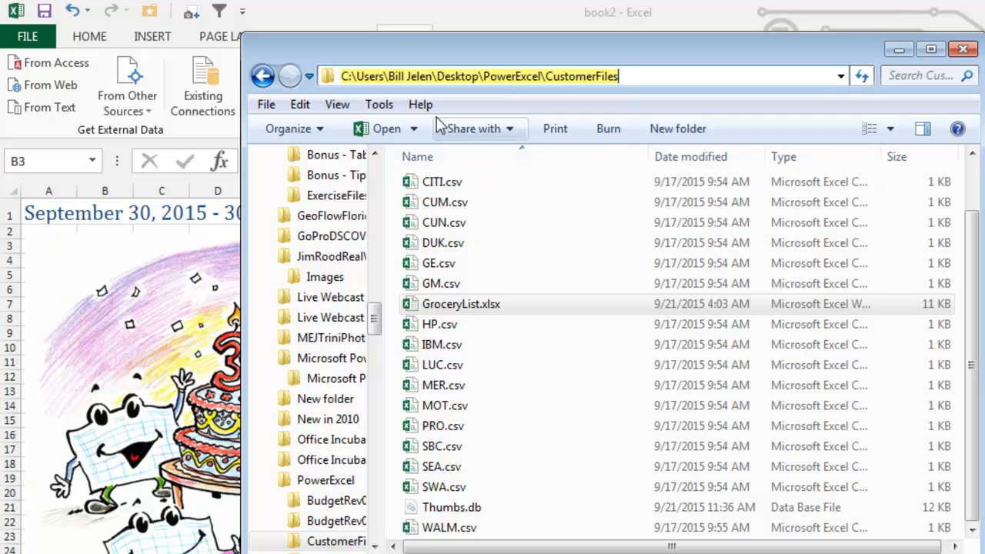
pyautogui.click(984, 309)
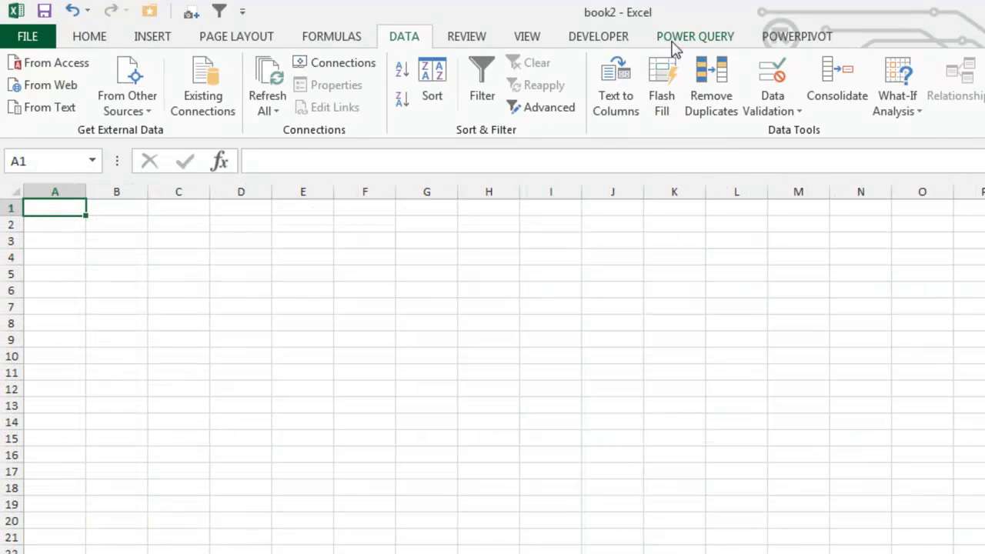
pyautogui.click(671, 42)
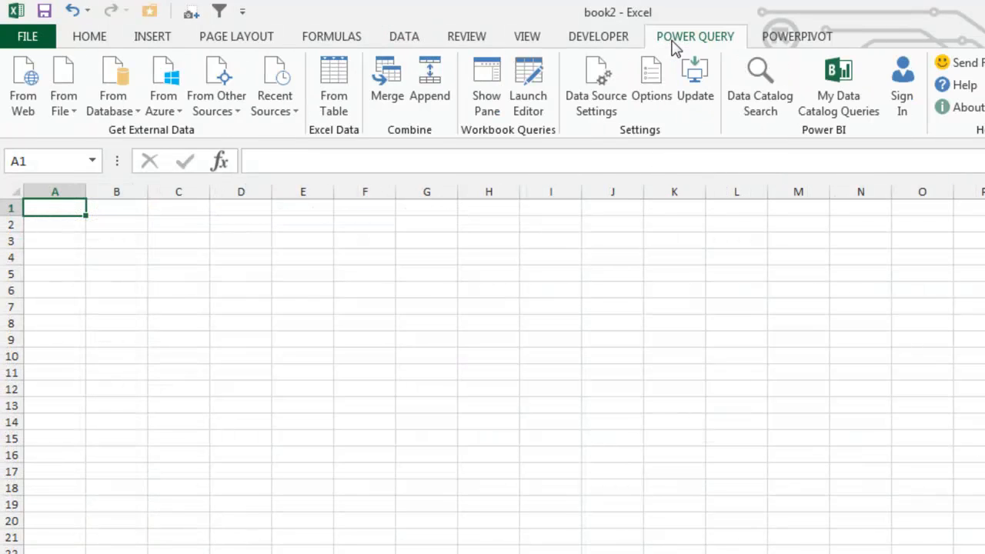
pyautogui.click(69, 114)
pyautogui.click(121, 375)
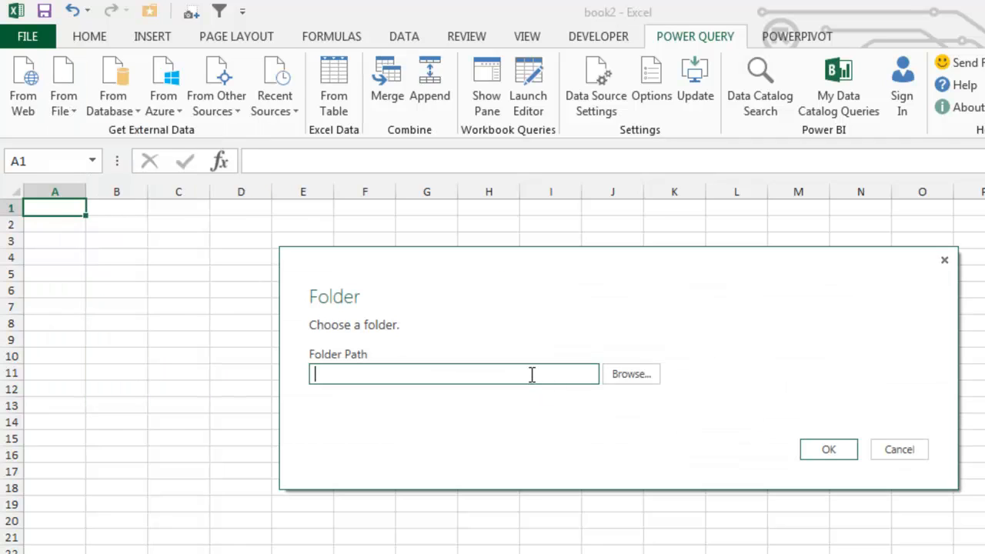
pyautogui.hotkey('ctrl', 'v')
pyautogui.click(836, 450)
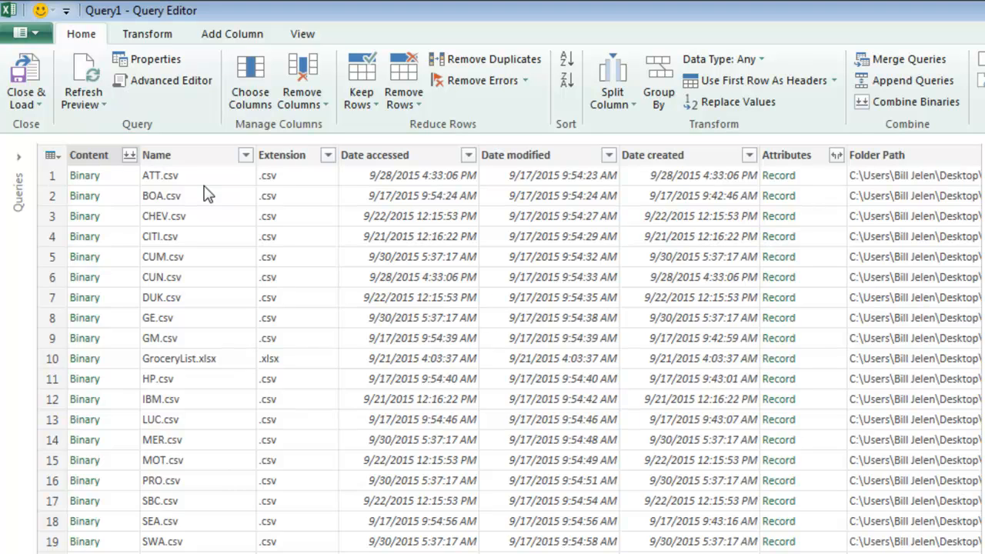
# Filter the Extension column to keep only .csv files and combine their binary contents into one table
pyautogui.click(328, 156)
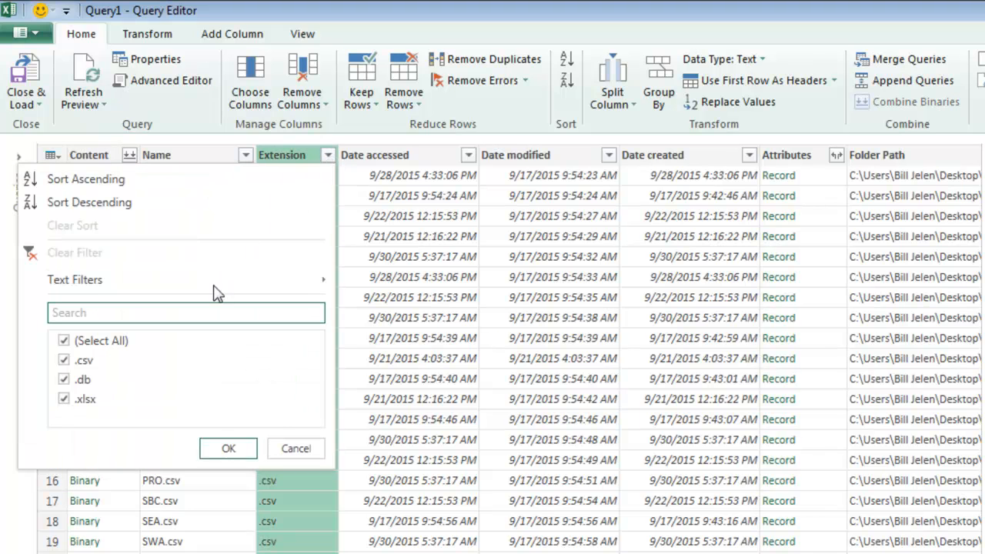
pyautogui.click(64, 379)
pyautogui.click(64, 399)
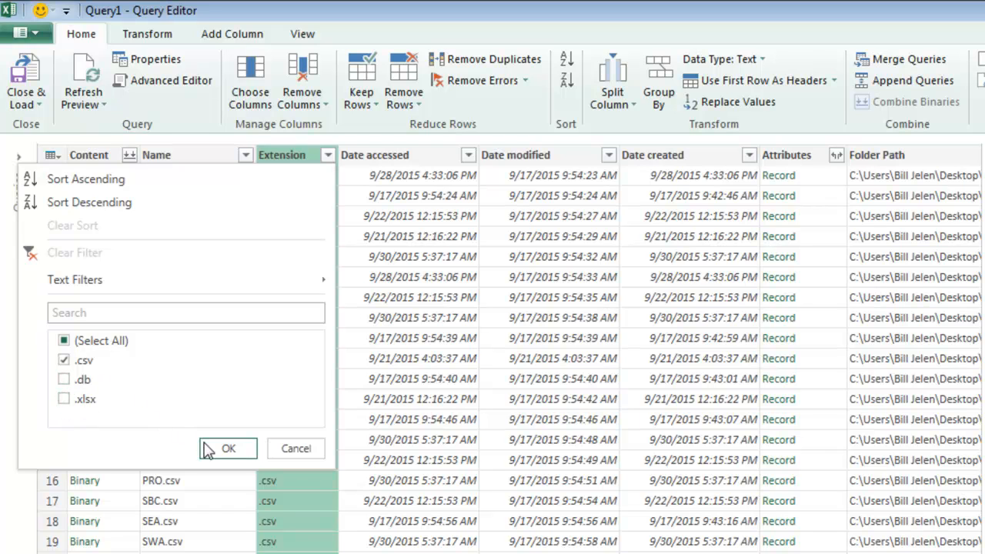
pyautogui.click(229, 449)
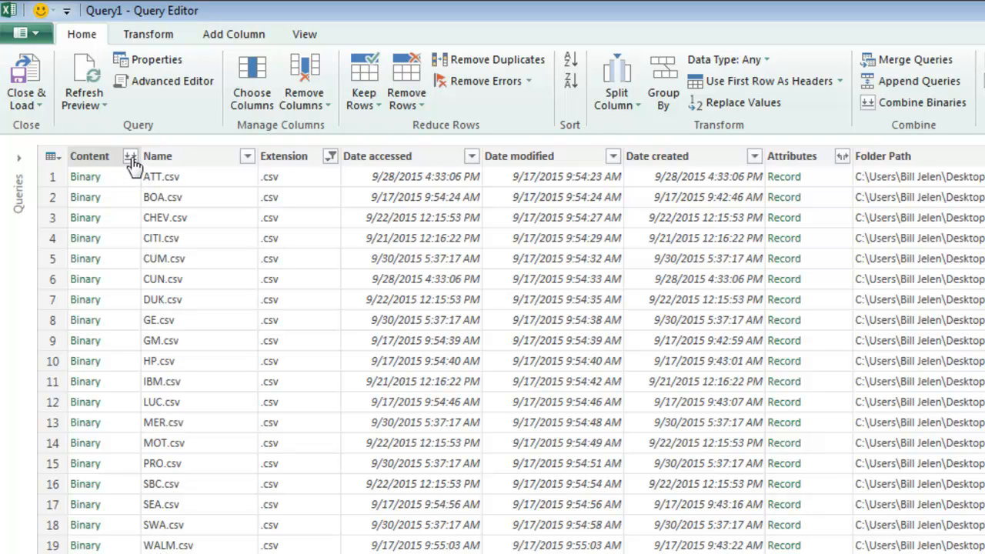
pyautogui.click(128, 156)
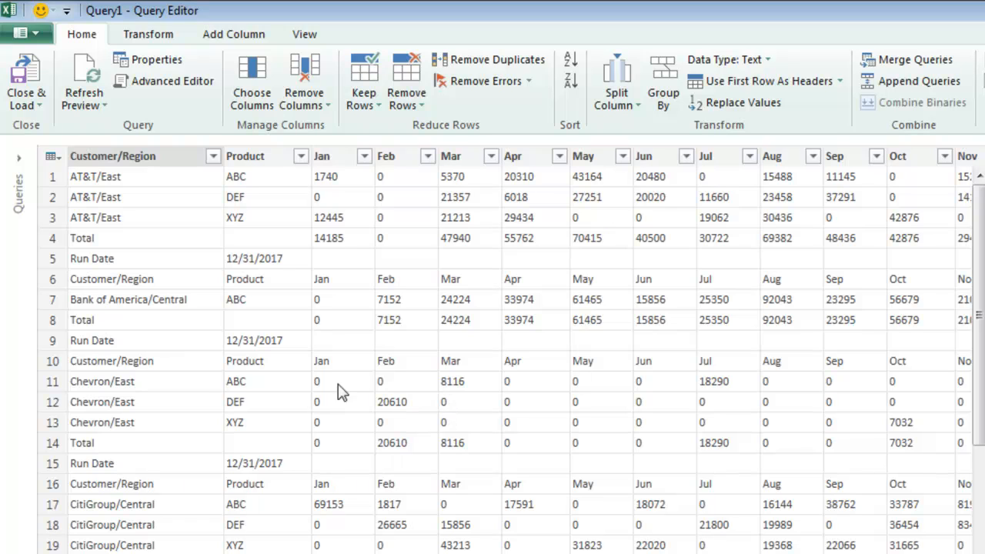
# Filter the Customer/Region column to exclude the Customer/Region, Run Date and Total rows
pyautogui.click(94, 240)
pyautogui.click(126, 262)
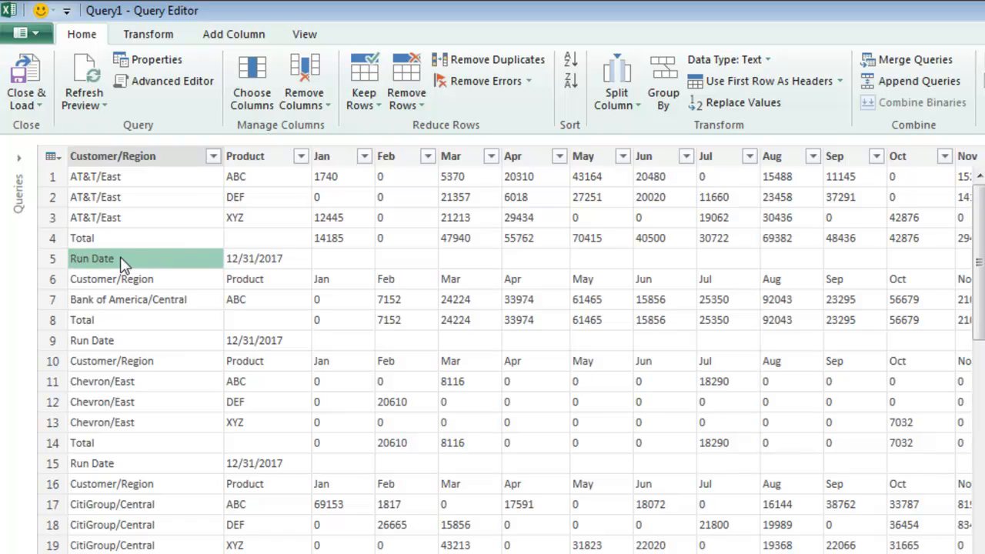
pyautogui.click(169, 280)
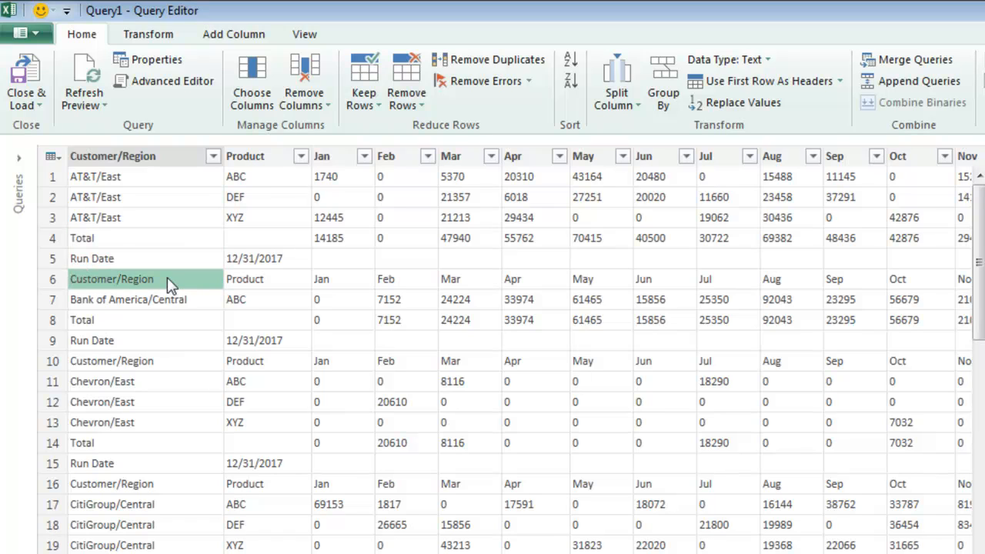
pyautogui.click(213, 157)
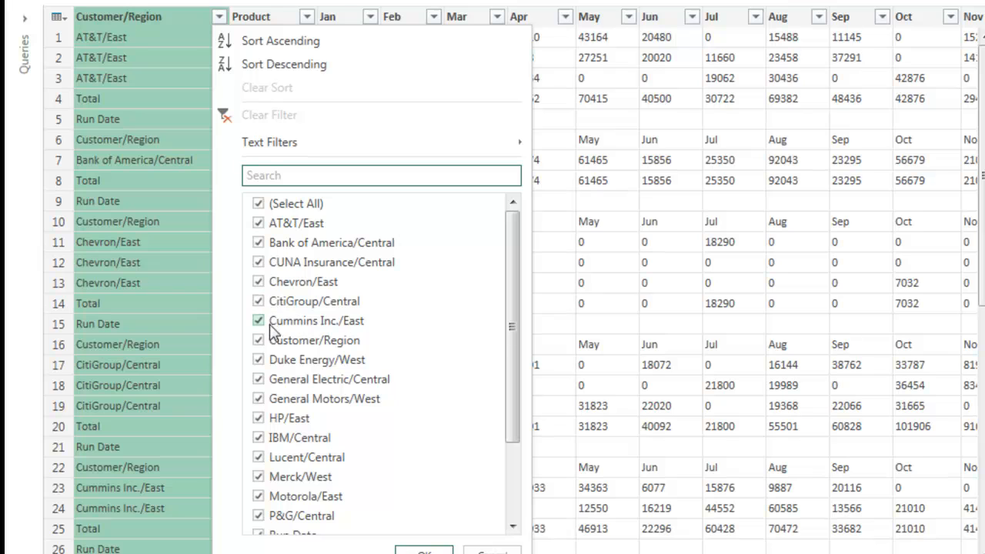
pyautogui.click(259, 340)
pyautogui.moveTo(514, 332); pyautogui.dragTo(510, 429)
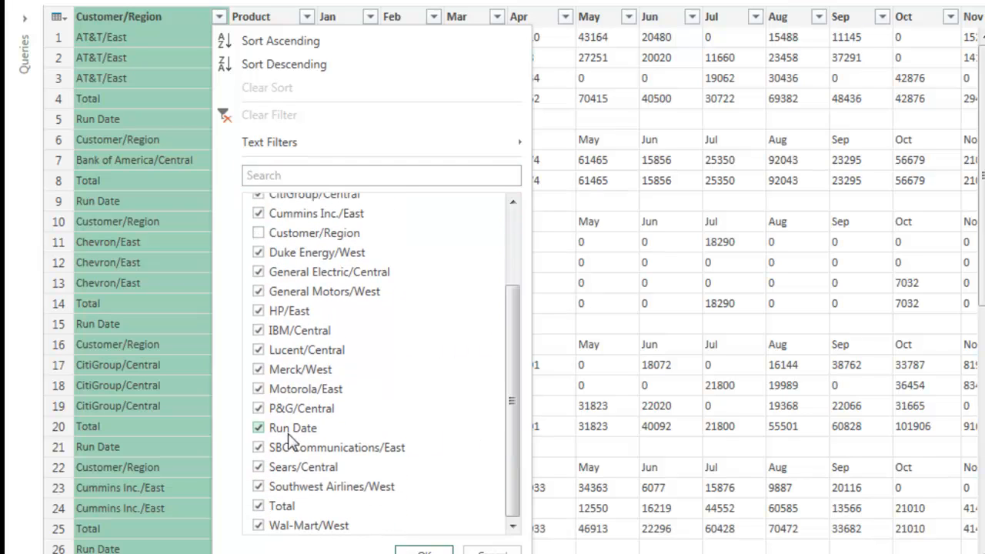
pyautogui.click(263, 430)
pyautogui.click(259, 506)
pyautogui.click(423, 551)
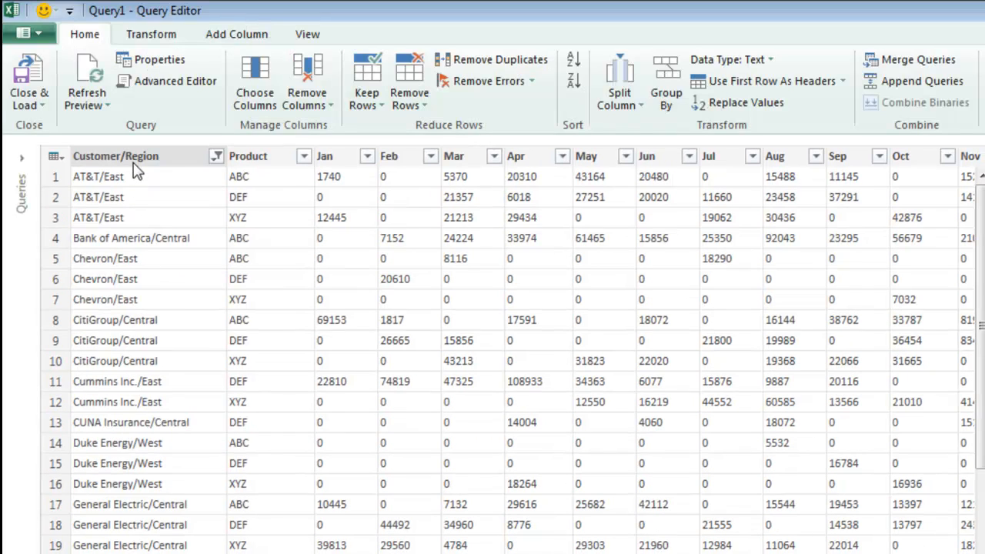
# Split the Customer/Region column by the custom delimiter "/" at the left-most delimiter
pyautogui.click(137, 19)
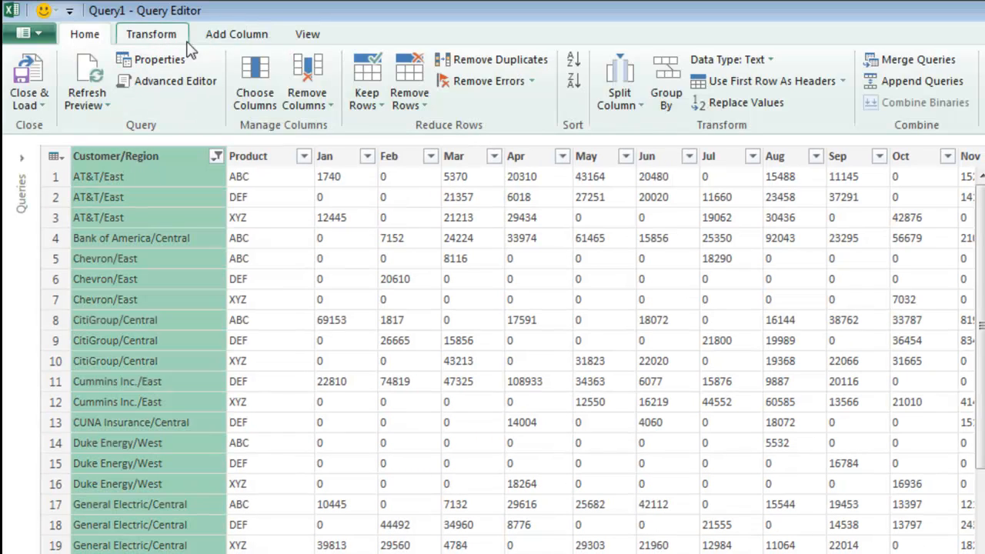
pyautogui.click(628, 100)
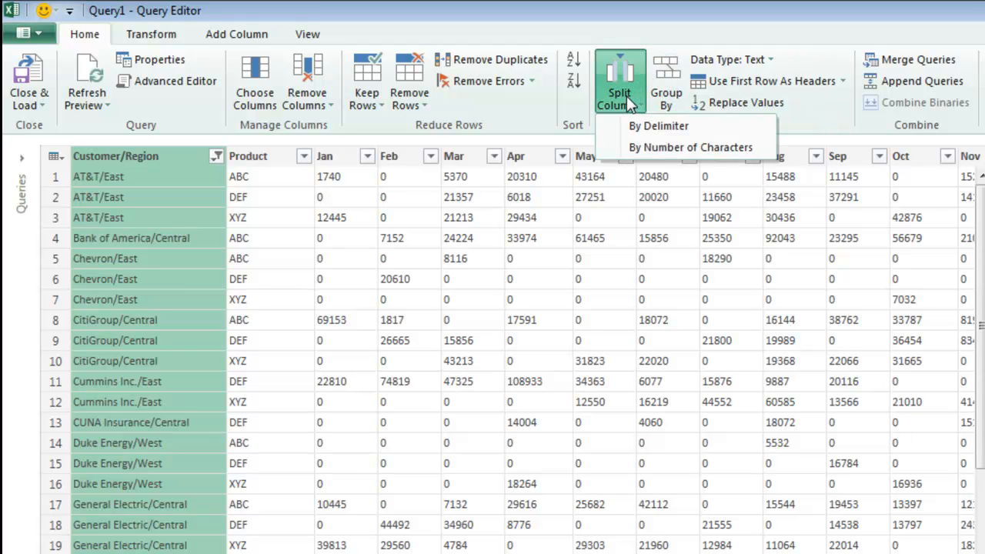
pyautogui.click(649, 130)
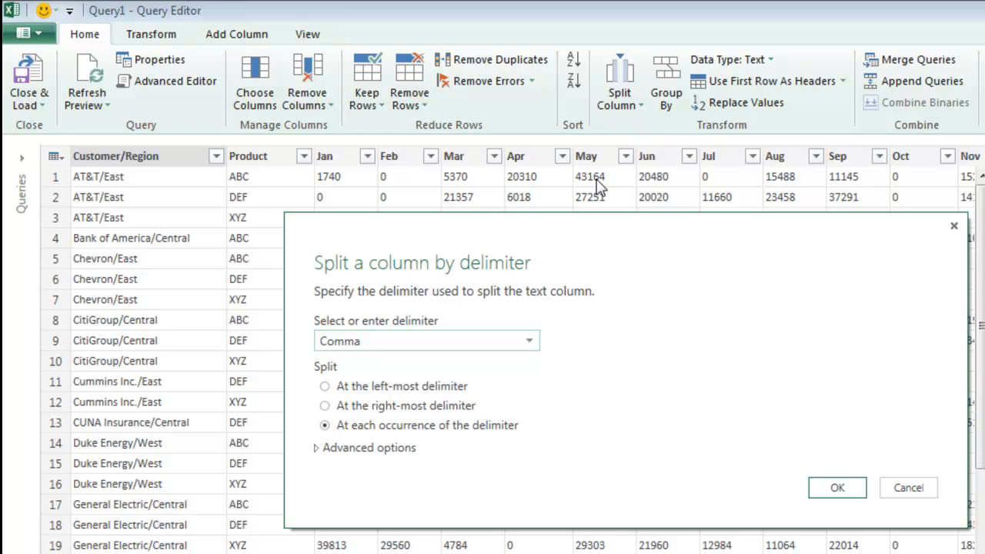
pyautogui.click(530, 341)
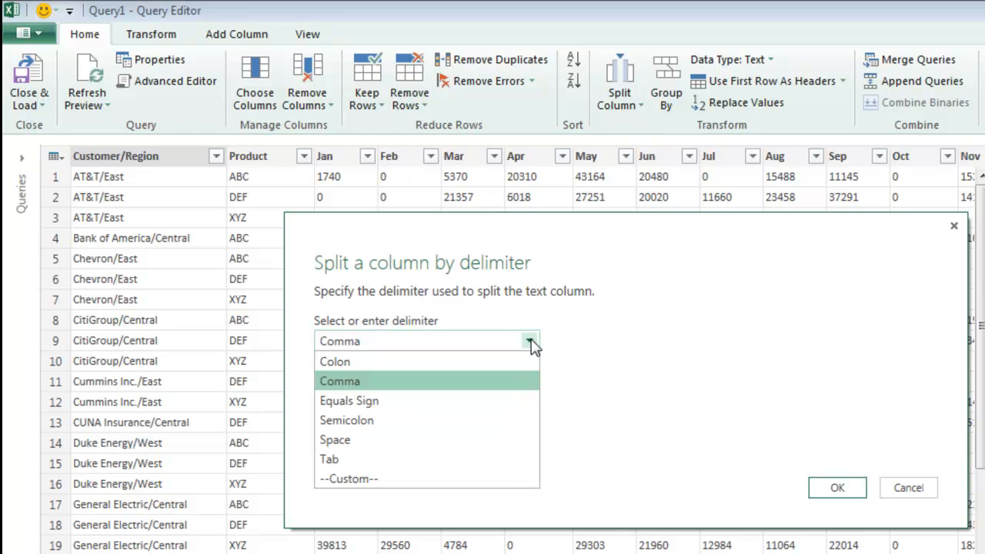
pyautogui.click(372, 481)
pyautogui.click(384, 366)
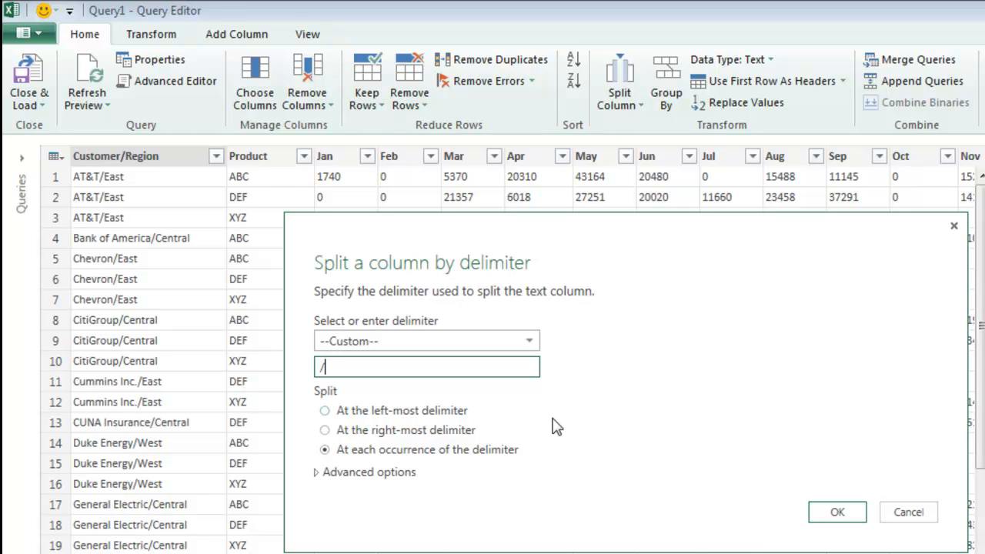
pyautogui.click(326, 413)
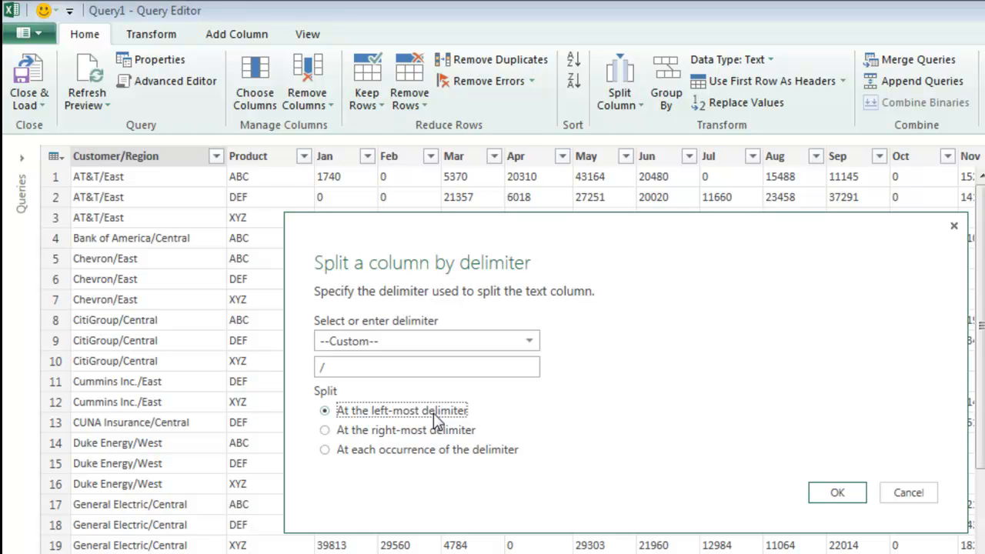
pyautogui.click(829, 493)
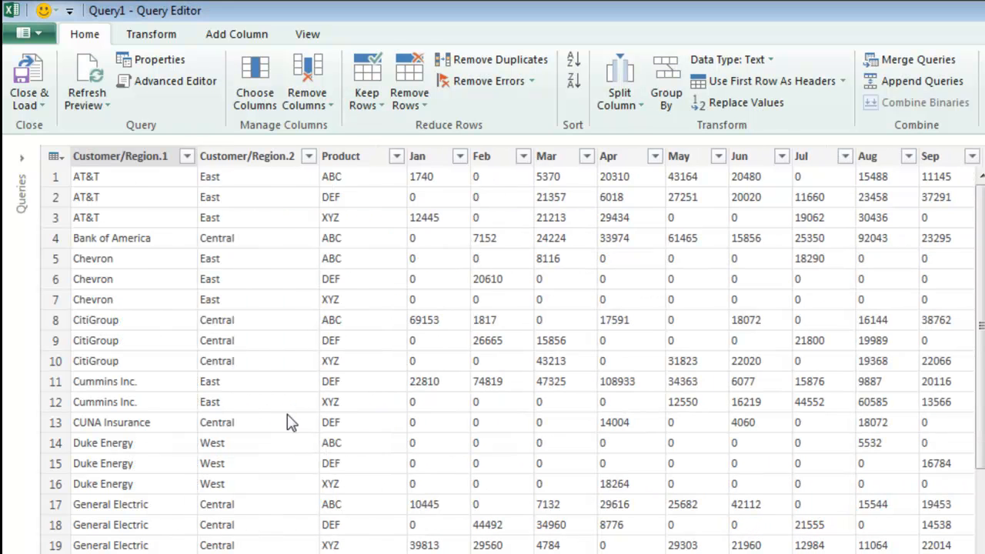
# Rename the two columns produced by the split as Customer and Region
pyautogui.rightClick(114, 164)
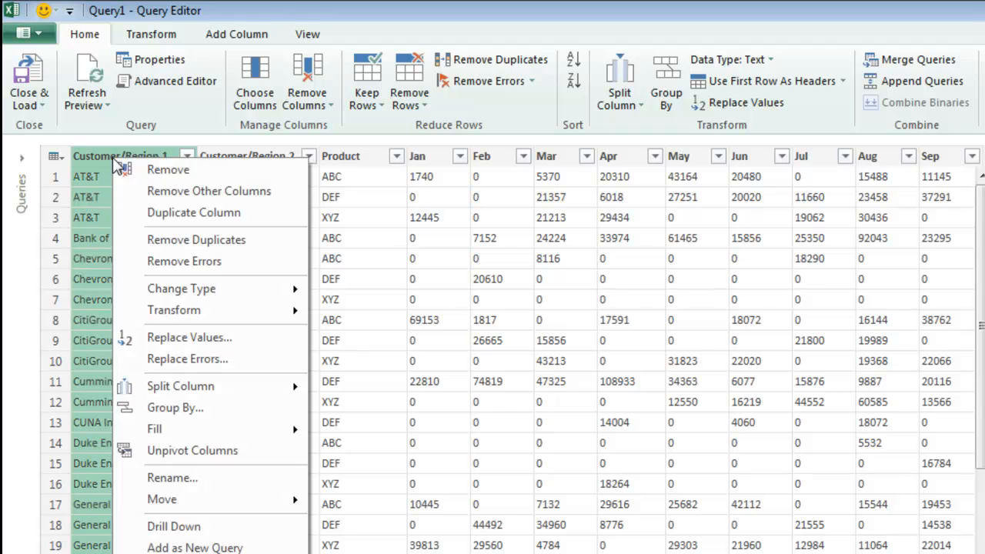
pyautogui.click(182, 478)
pyautogui.write('Customer')
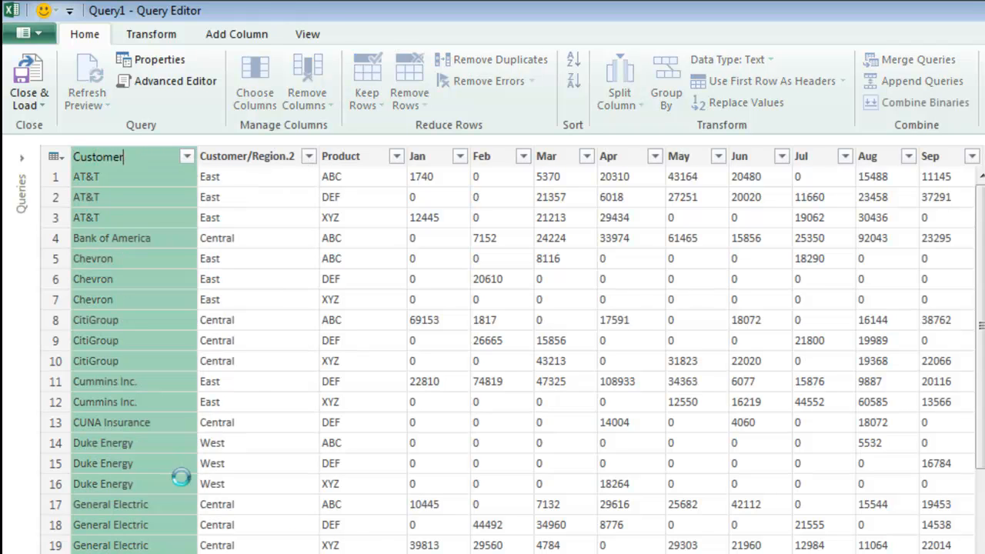
pyautogui.press('Return')
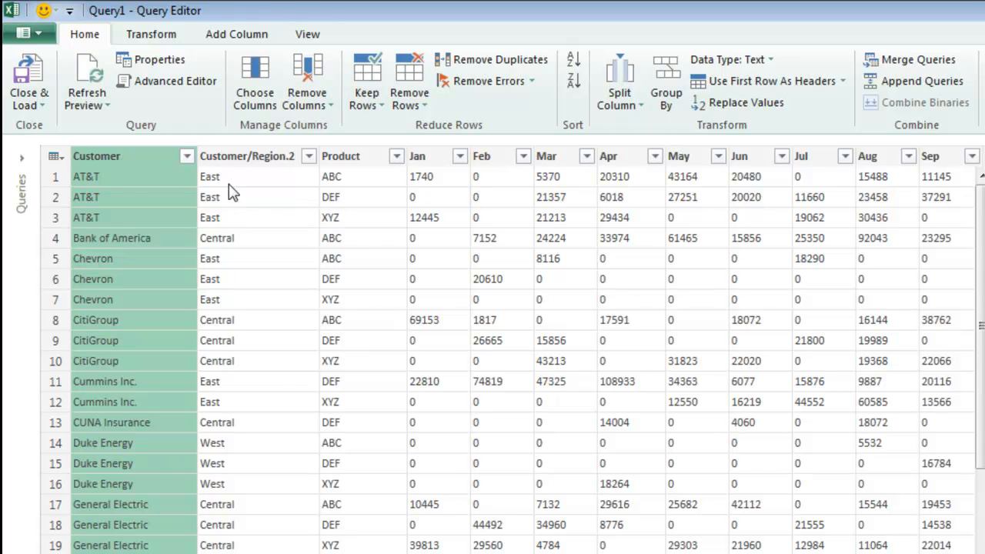
pyautogui.rightClick(238, 162)
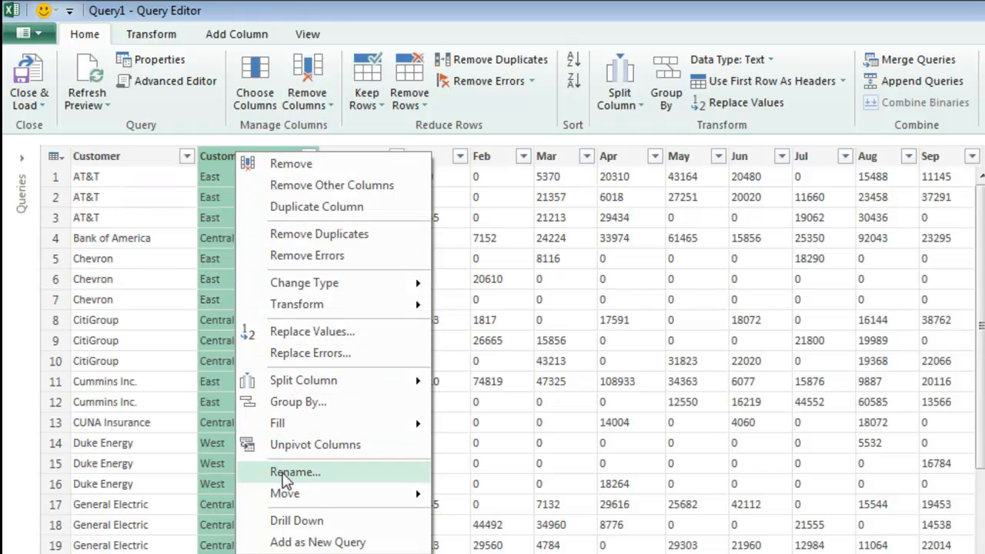
pyautogui.click(284, 471)
pyautogui.write('Region')
pyautogui.press('Return')
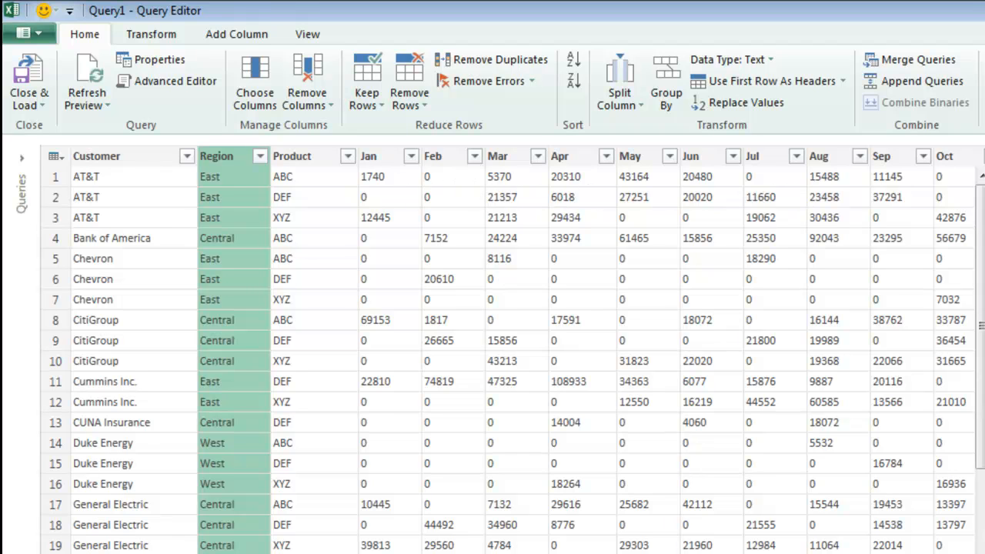
# Remove the Grand Total column from the query
pyautogui.hscroll(5, 512, 351)
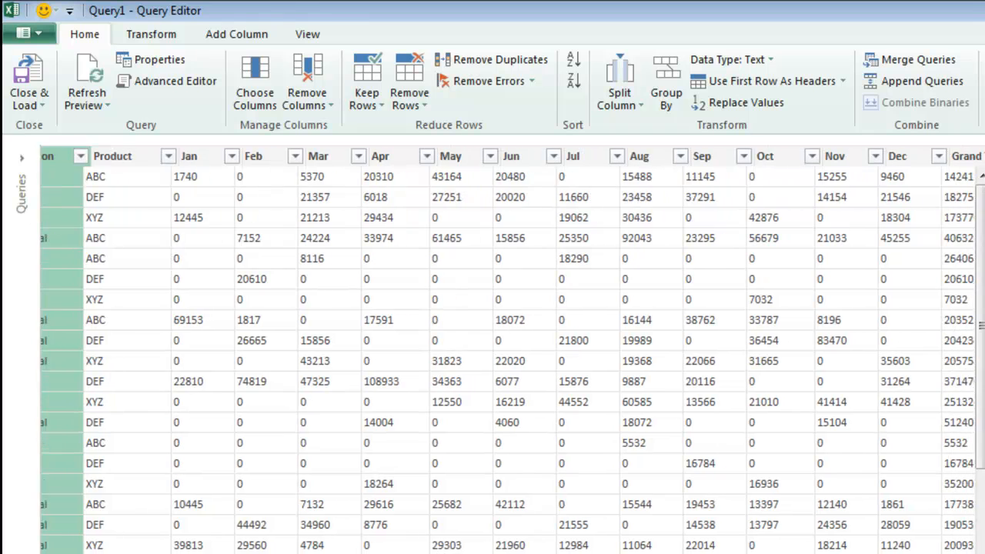
pyautogui.click(945, 163)
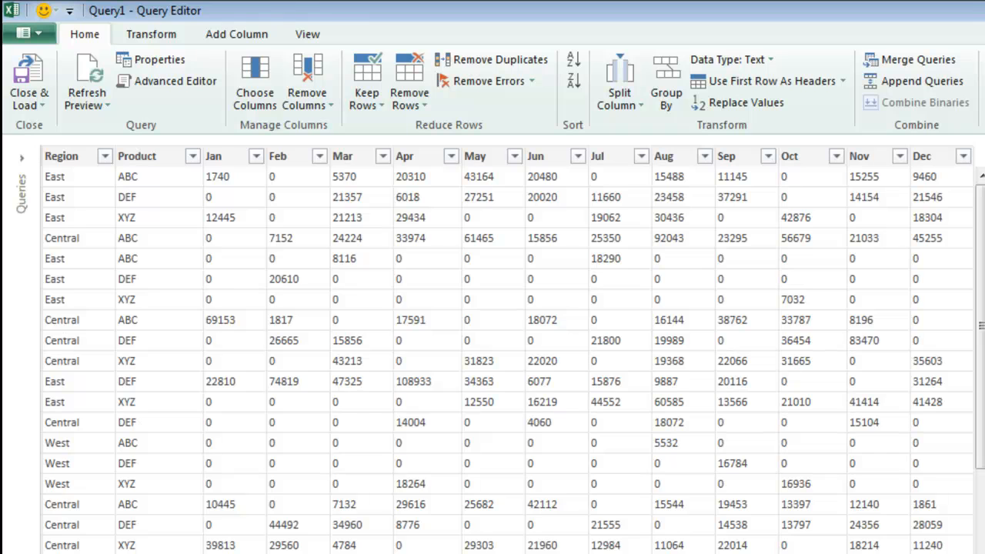
pyautogui.hscroll(-3, 508, 346)
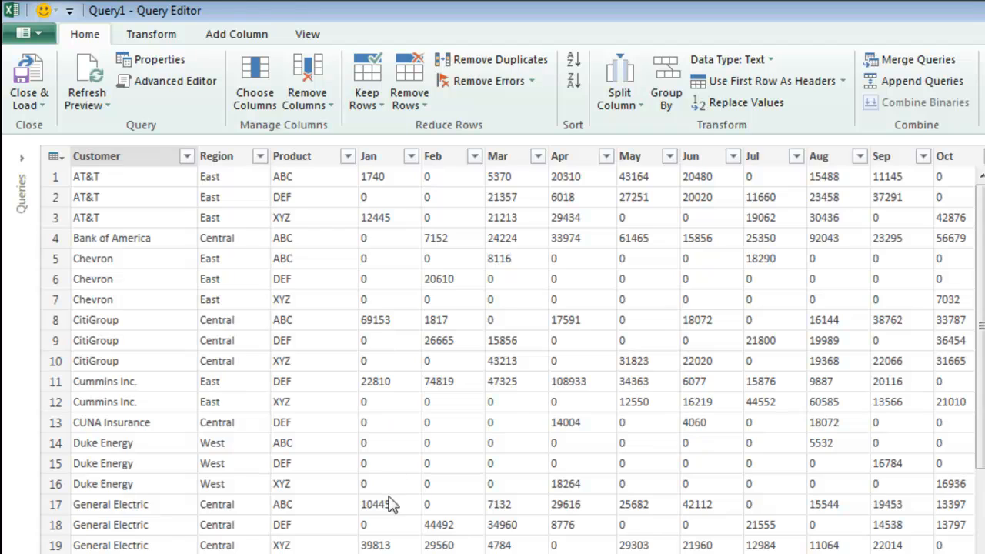
# Unpivot all columns other than Customer, Region and Product
pyautogui.click(132, 158)
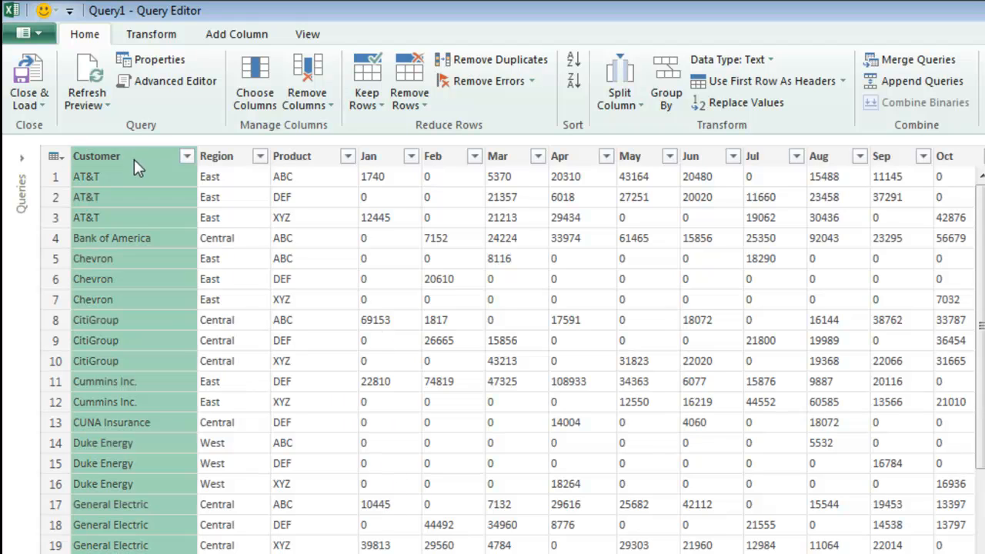
pyautogui.keyDown('shift'); pyautogui.click(288, 157); pyautogui.keyUp('shift')
pyautogui.click(161, 36)
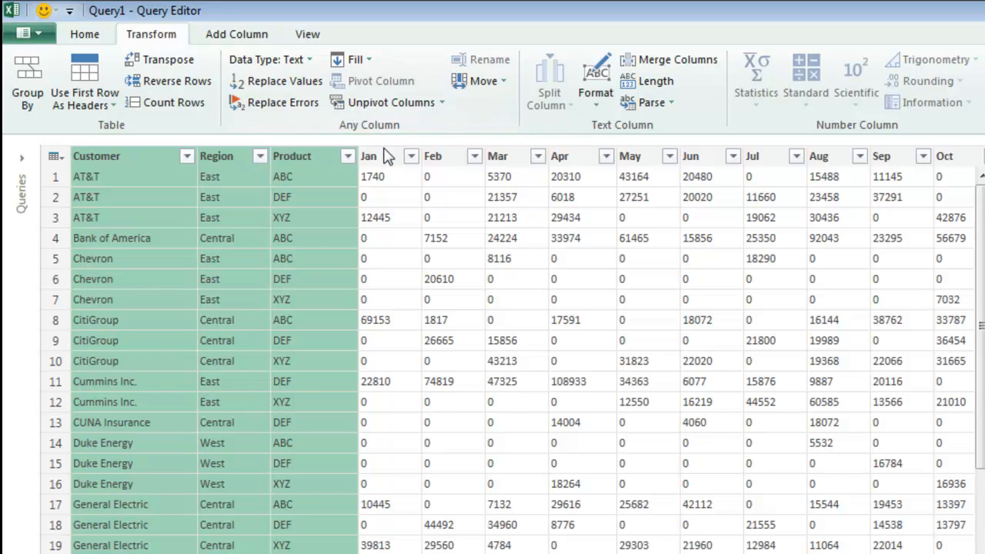
pyautogui.click(443, 102)
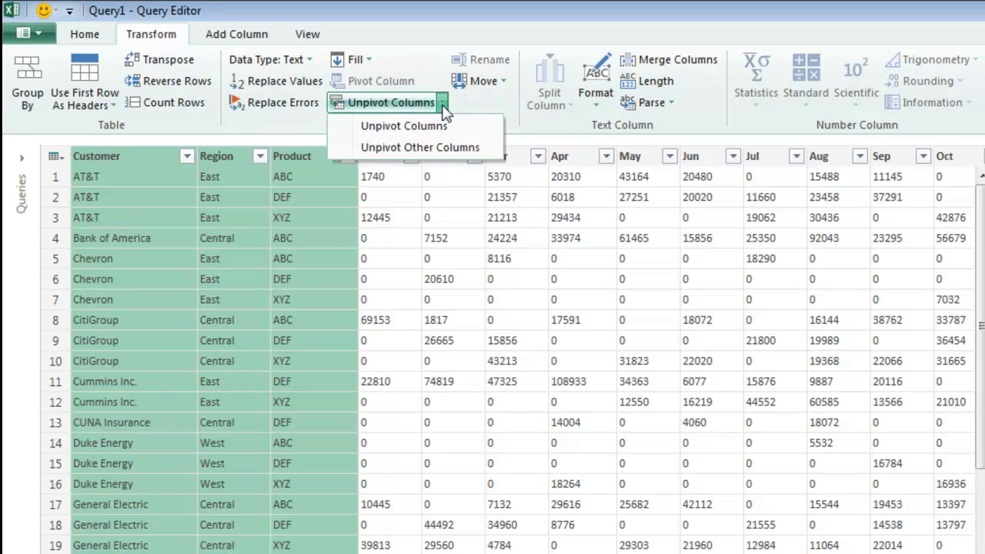
pyautogui.click(420, 148)
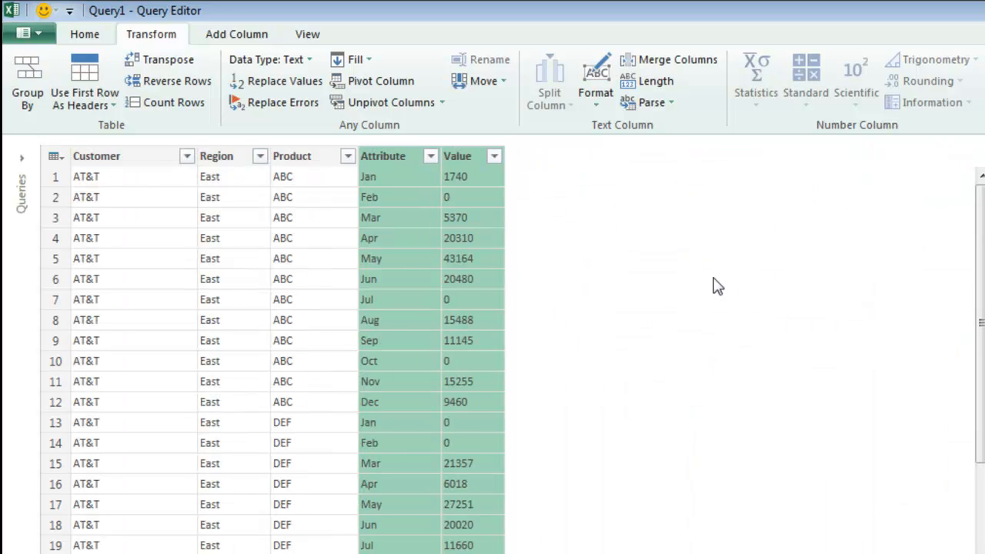
# Rename the unpivoted Attribute column as Month
pyautogui.rightClick(385, 158)
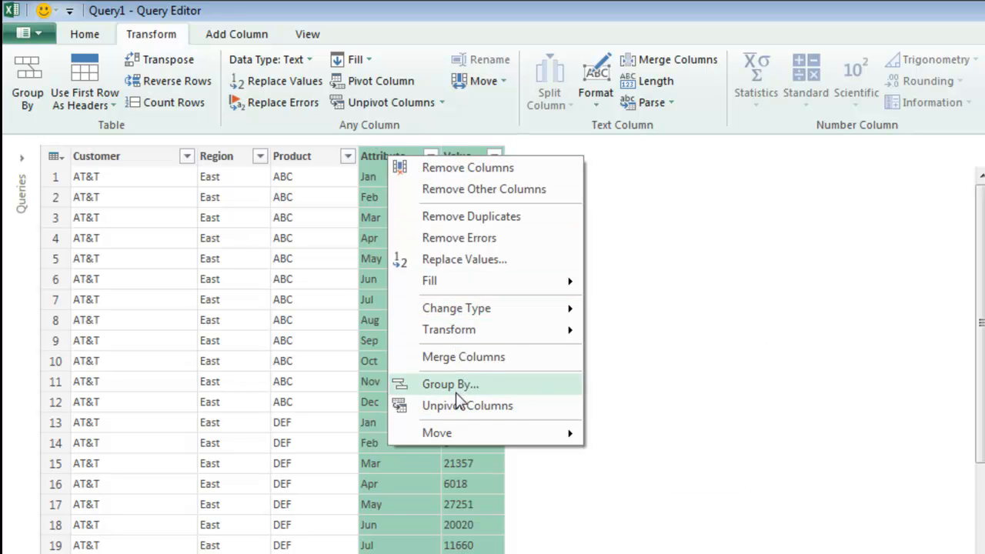
pyautogui.press('Escape')
pyautogui.press('F2')
pyautogui.write('Month')
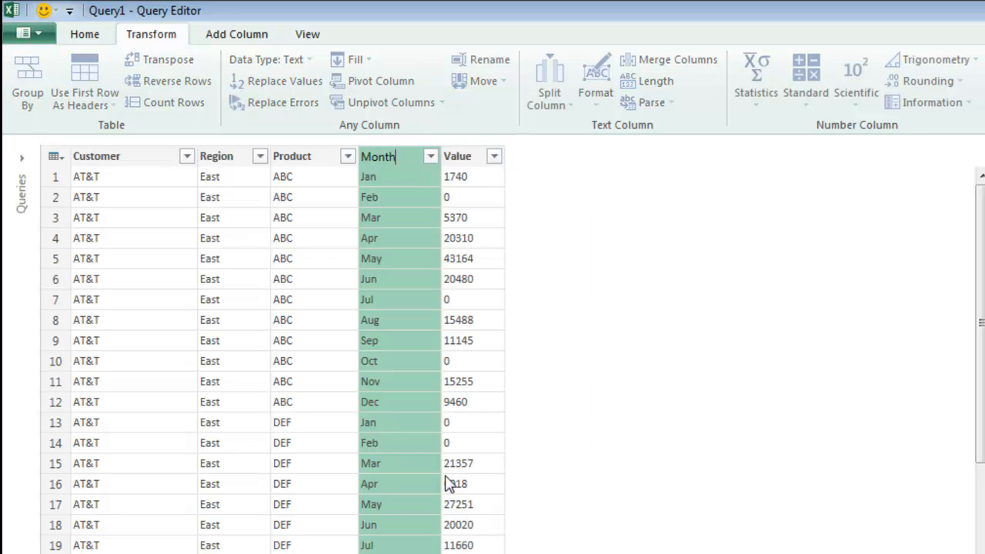
pyautogui.press('Return')
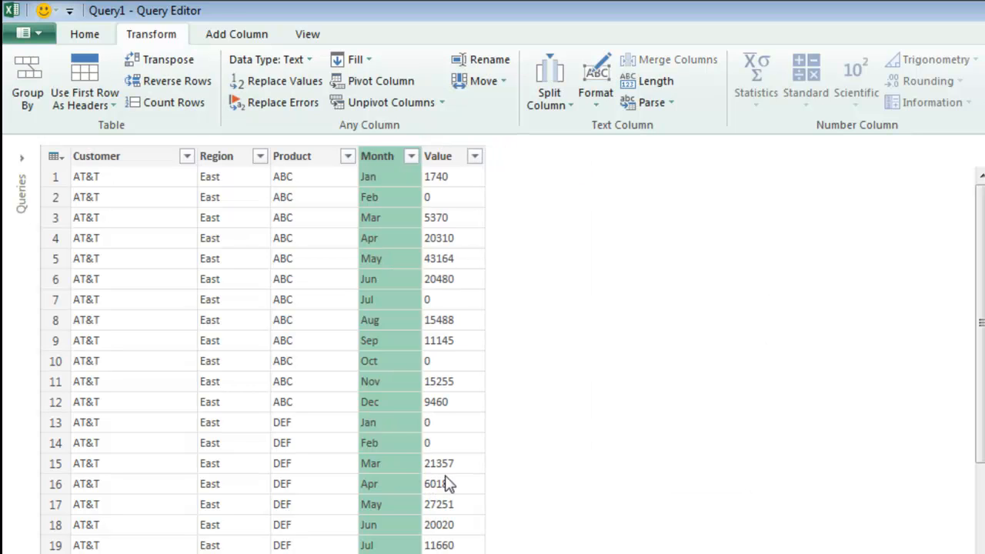
# Rename the Value column as Sales and set its data type to Whole Number
pyautogui.rightClick(442, 162)
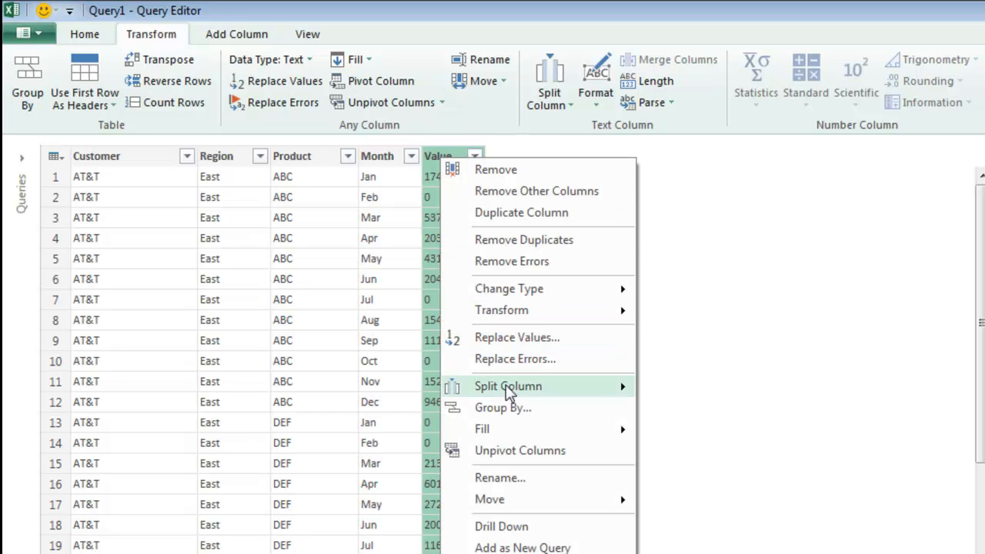
pyautogui.click(504, 478)
pyautogui.write('Sa')
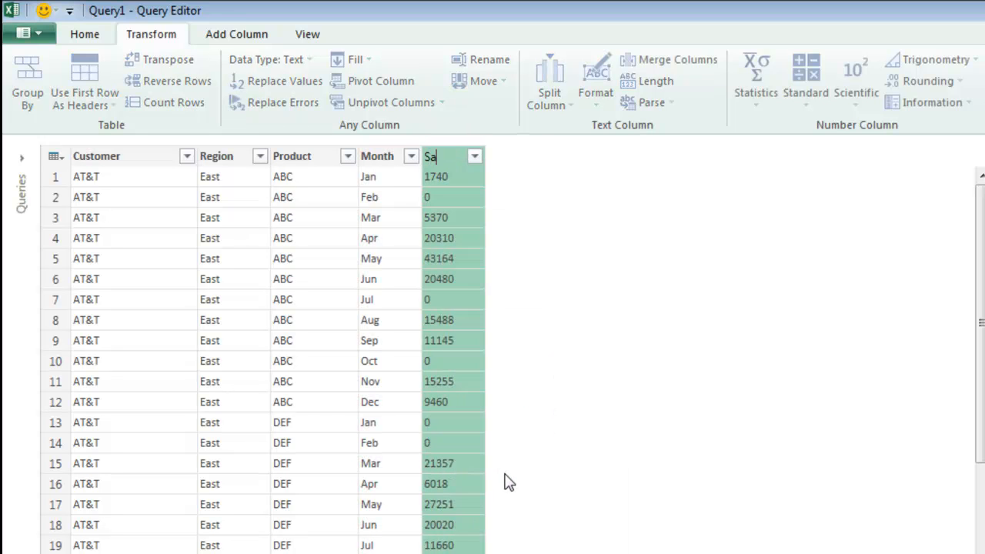
pyautogui.press('Return')
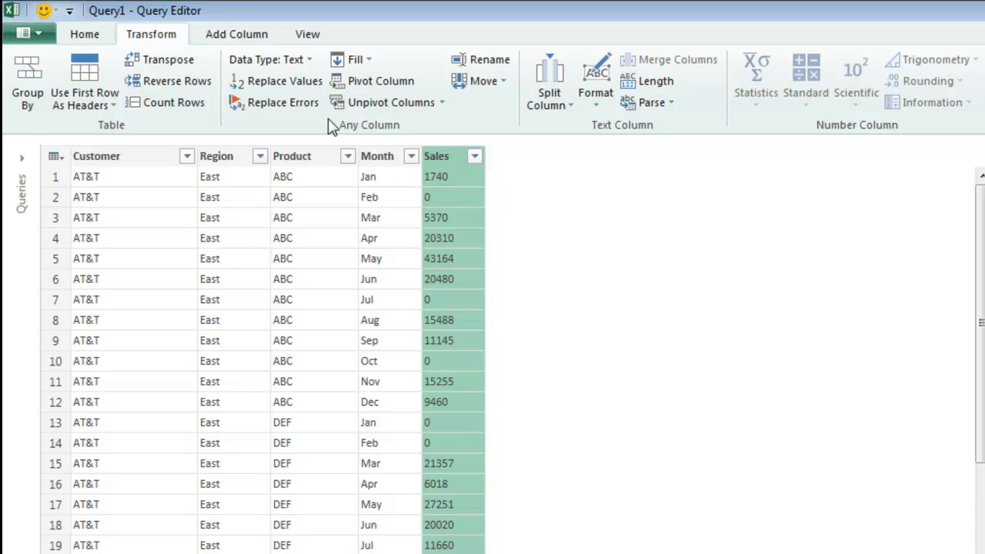
pyautogui.click(310, 63)
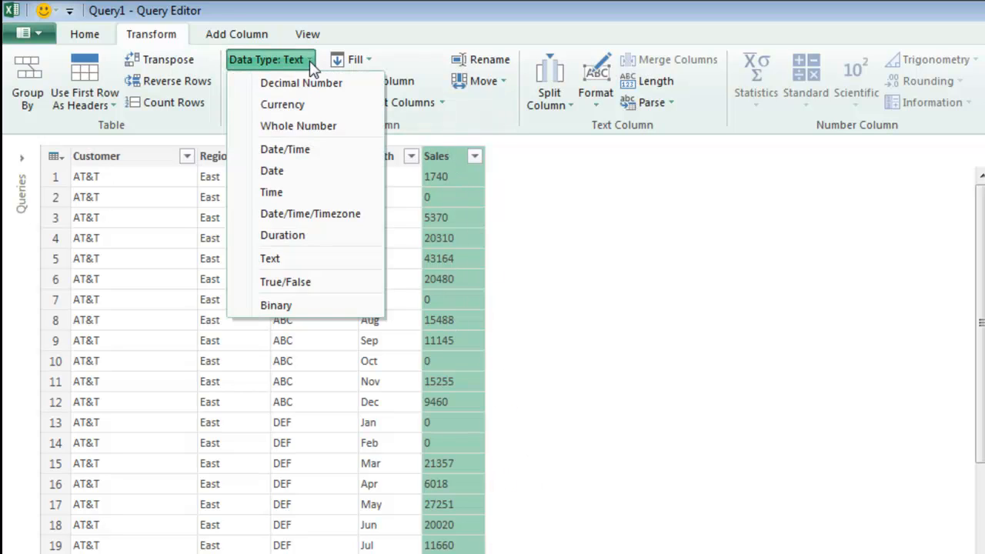
pyautogui.click(303, 127)
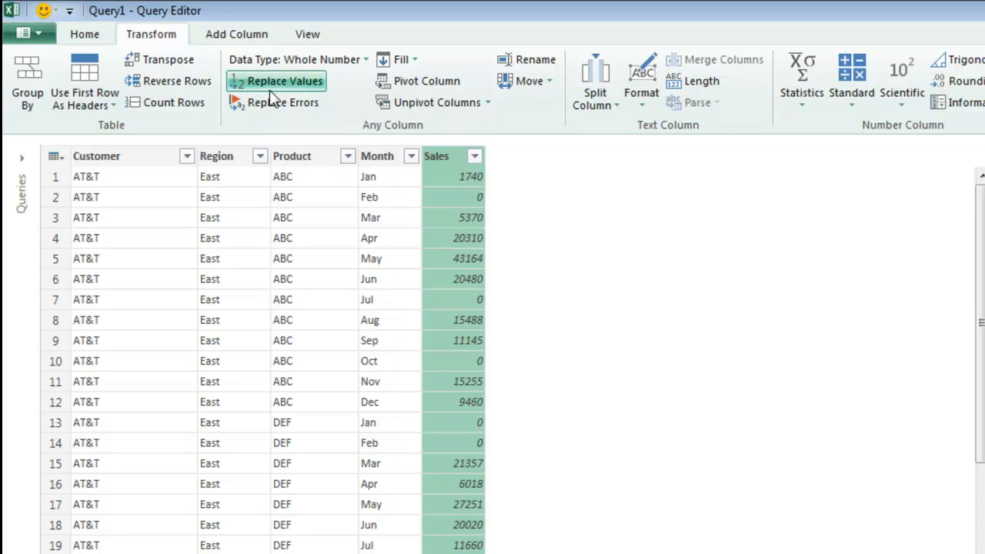
# Add a custom column with the default name Custom and the formula =" 1, 2015", including the leading space in the text
pyautogui.click(233, 34)
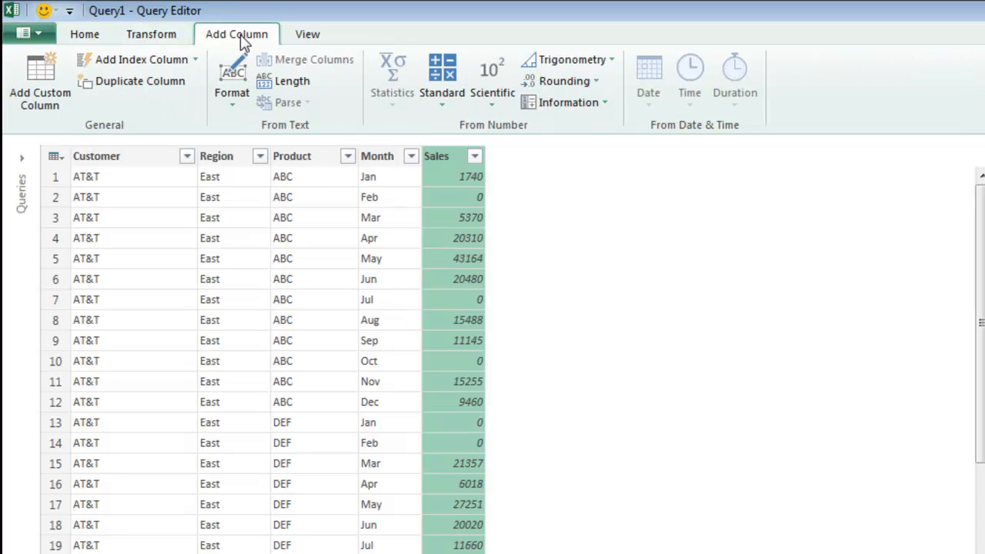
pyautogui.click(55, 72)
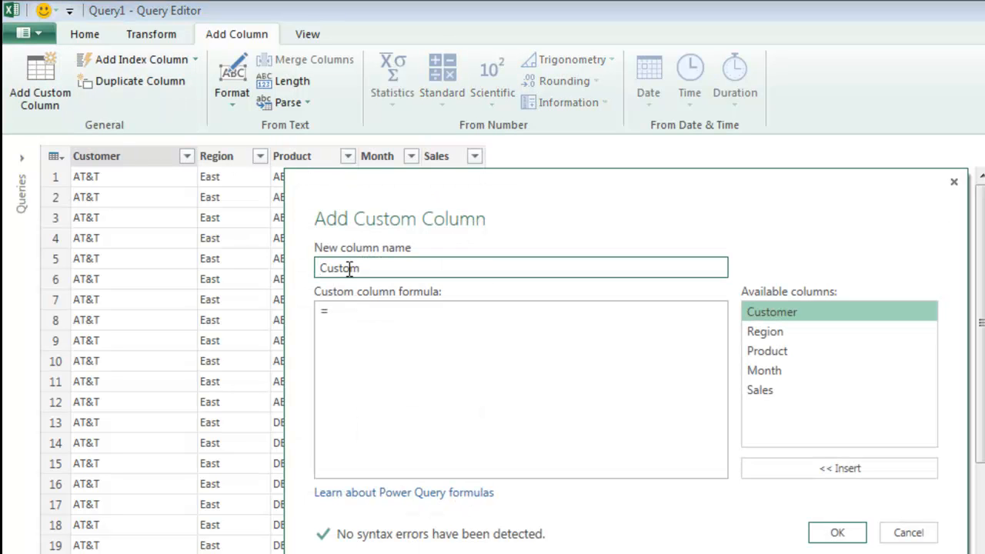
pyautogui.press('Tab')
pyautogui.write('""')
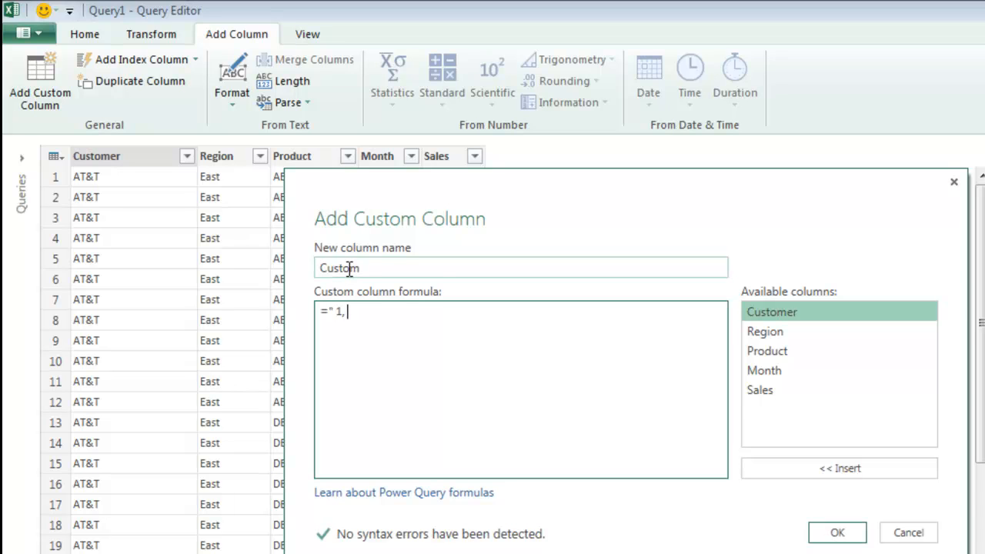
pyautogui.write(' 1, 2015"')
pyautogui.click(823, 536)
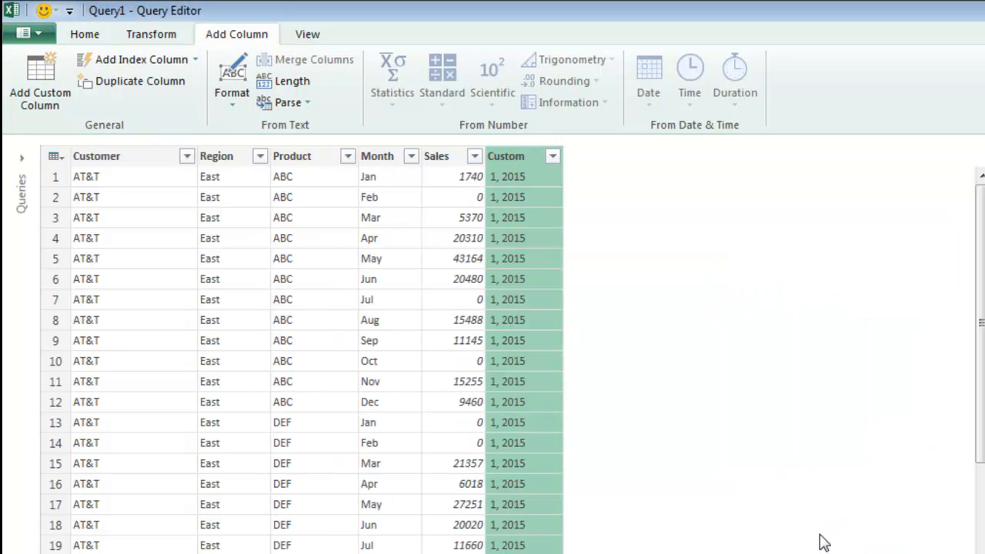
# Merge the Month and Custom columns into an additional column named Date, without a separator
pyautogui.click(378, 157)
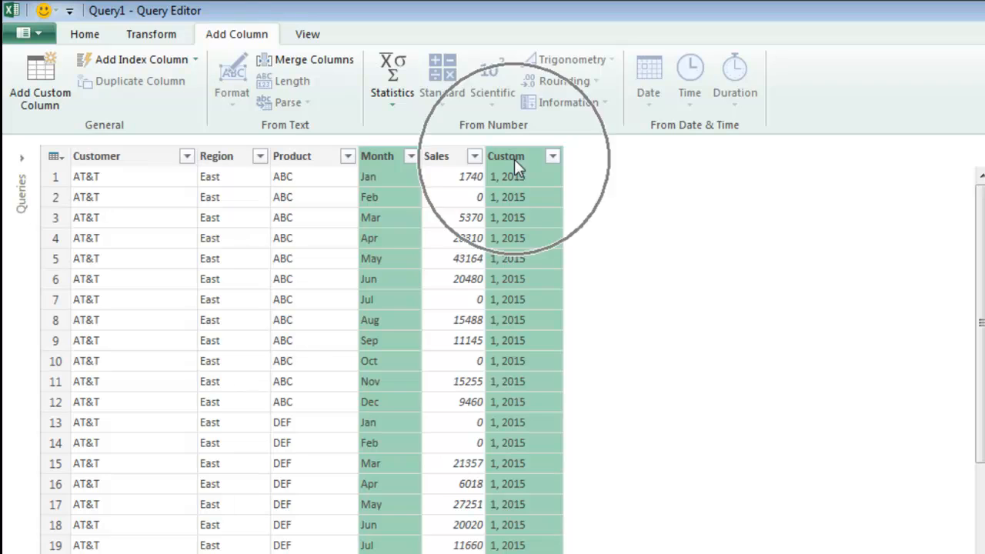
pyautogui.click(326, 71)
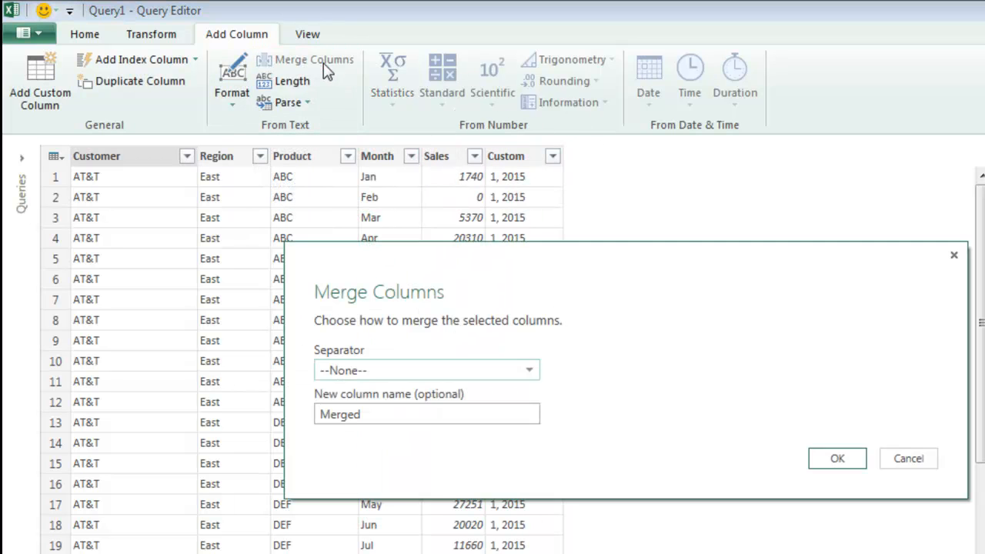
pyautogui.doubleClick(375, 409)
pyautogui.write('Date')
pyautogui.click(840, 458)
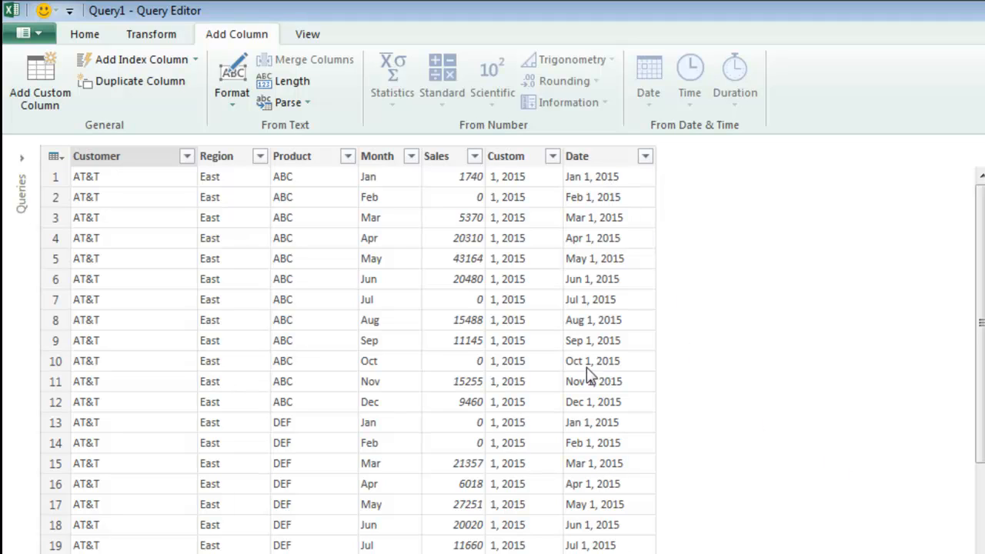
# Set the data type of the merged Date column to Date
pyautogui.click(594, 162)
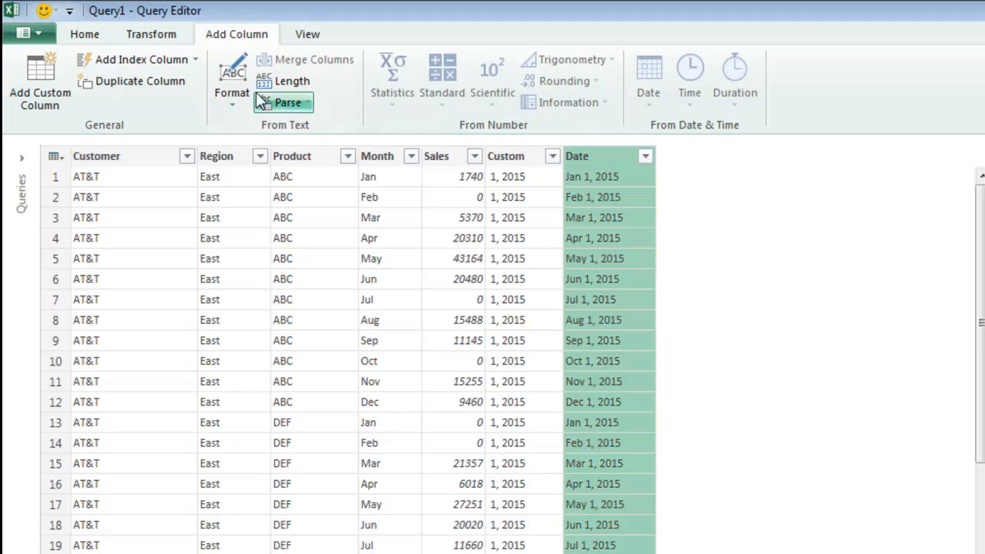
pyautogui.click(159, 38)
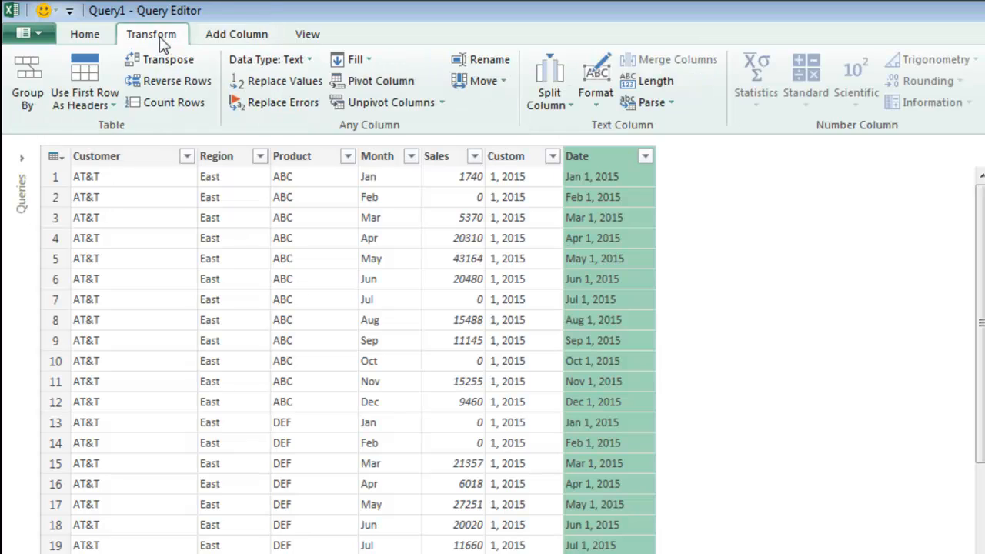
pyautogui.click(277, 62)
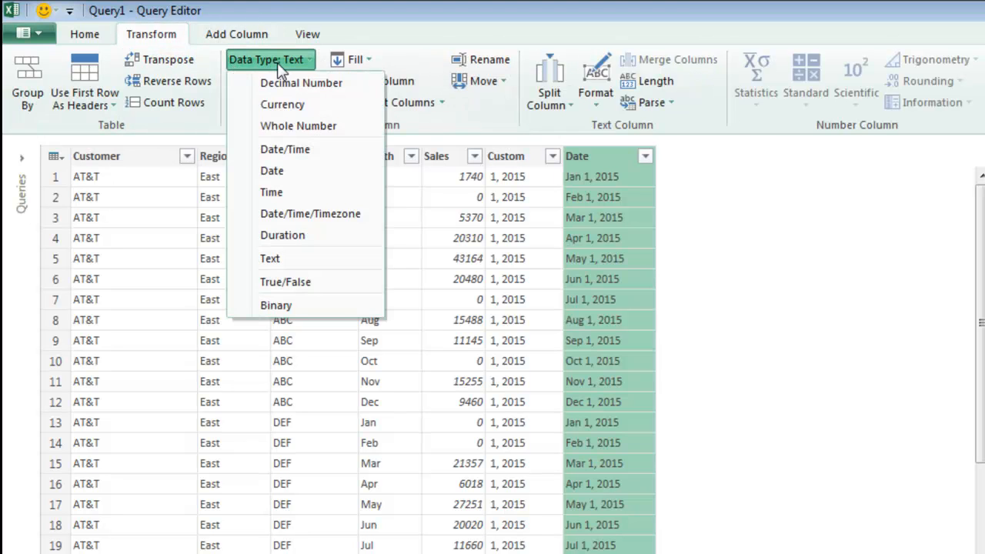
pyautogui.click(278, 171)
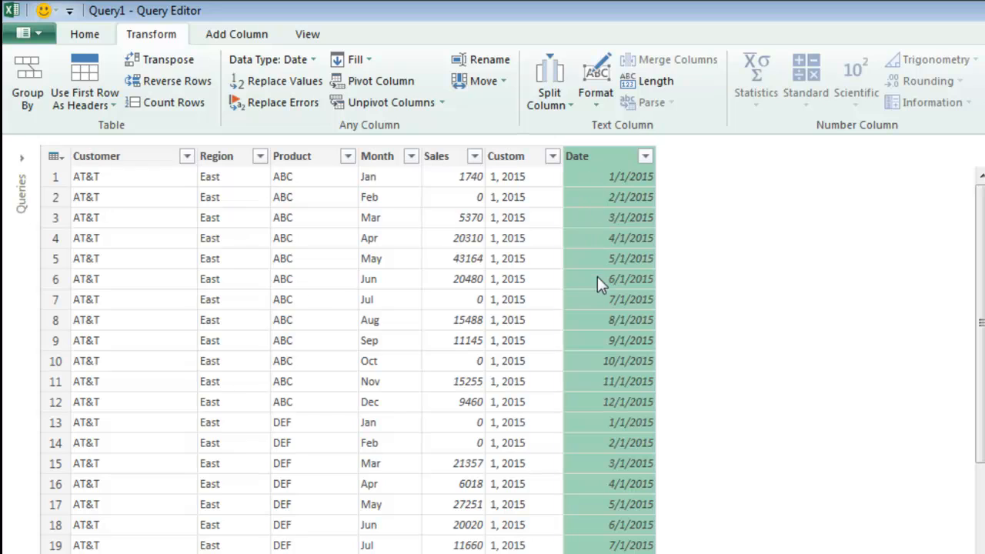
# Remove the Custom and Month columns from the query
pyautogui.click(510, 157)
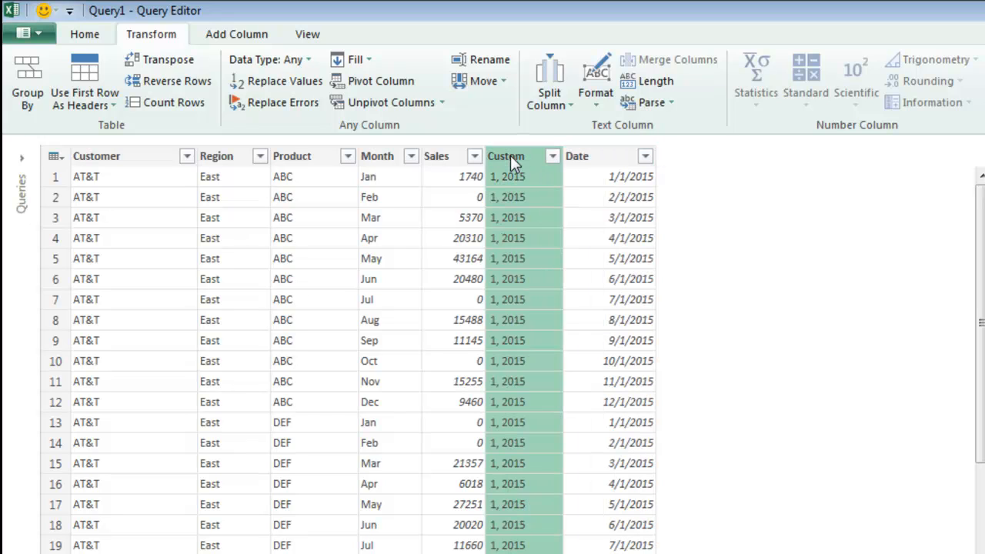
pyautogui.keyDown('ctrl'); pyautogui.click(379, 157); pyautogui.keyUp('ctrl')
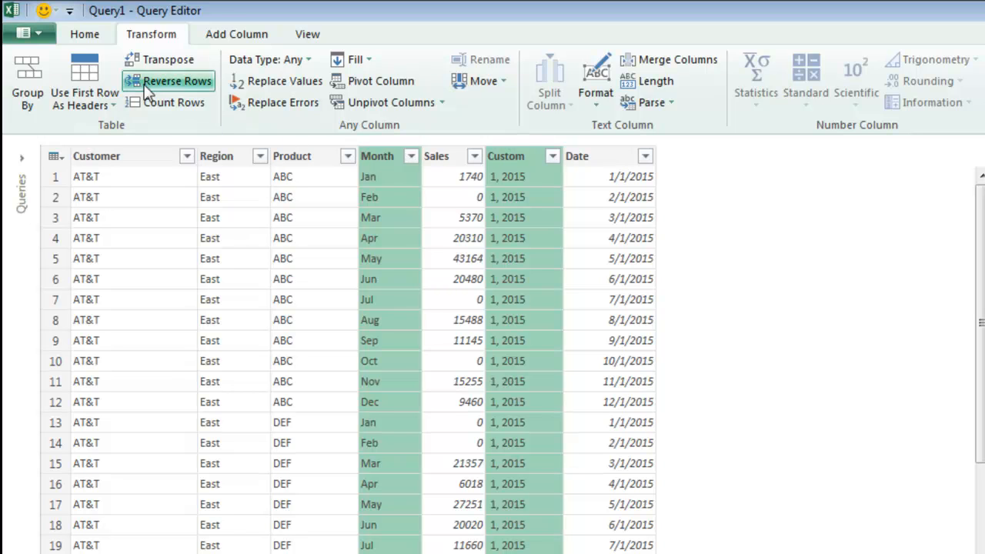
pyautogui.click(81, 36)
pyautogui.click(307, 73)
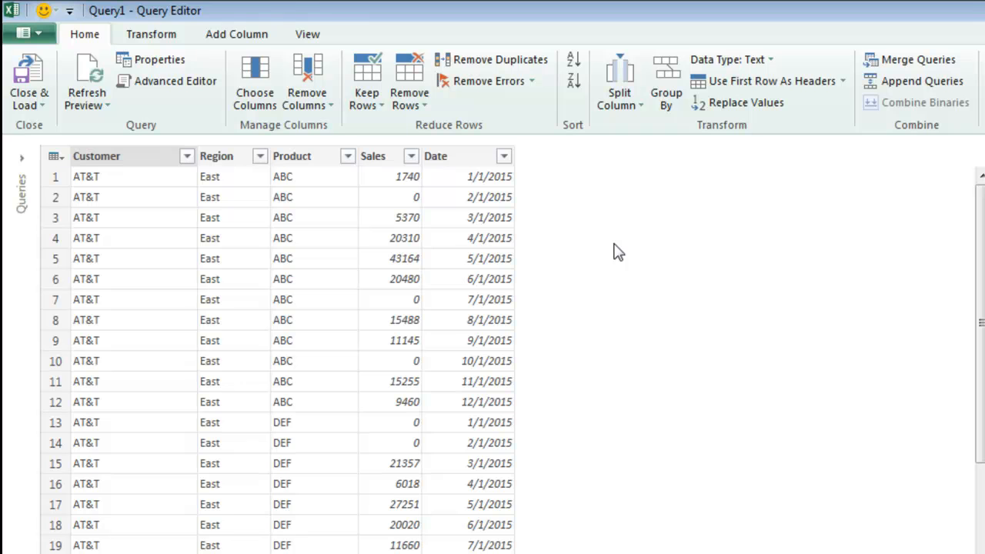
# Review the code behind the query in the Advanced Editor and close it without editing
pyautogui.click(162, 185)
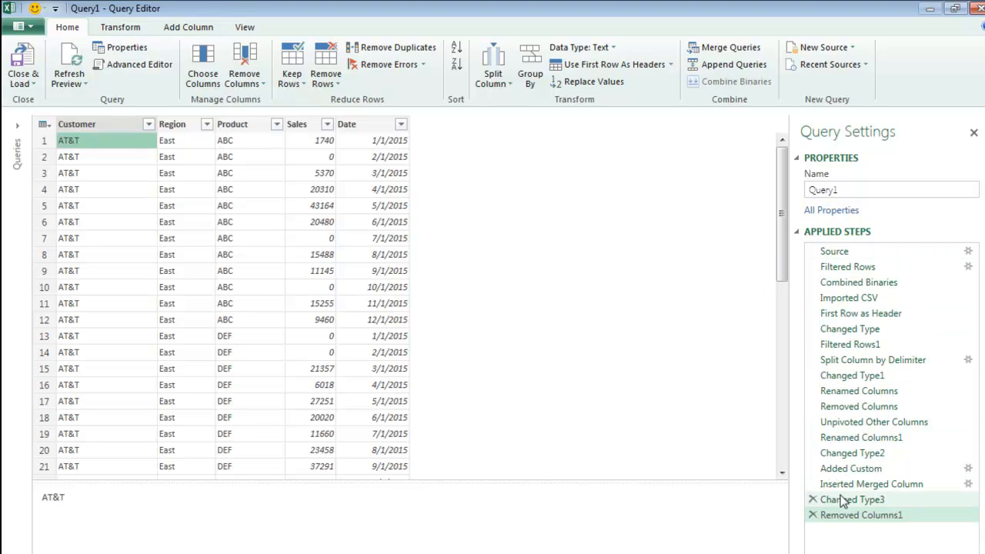
pyautogui.click(244, 28)
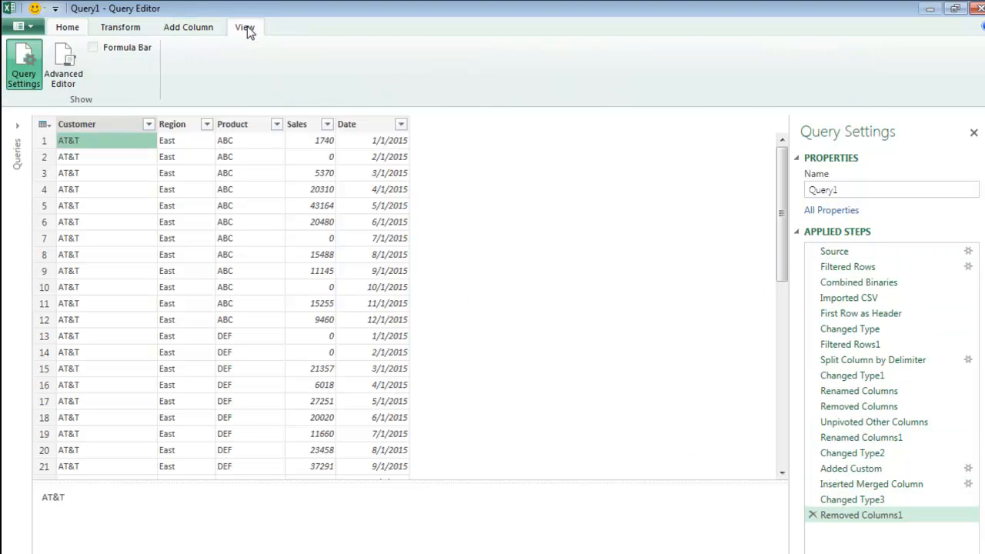
pyautogui.click(66, 80)
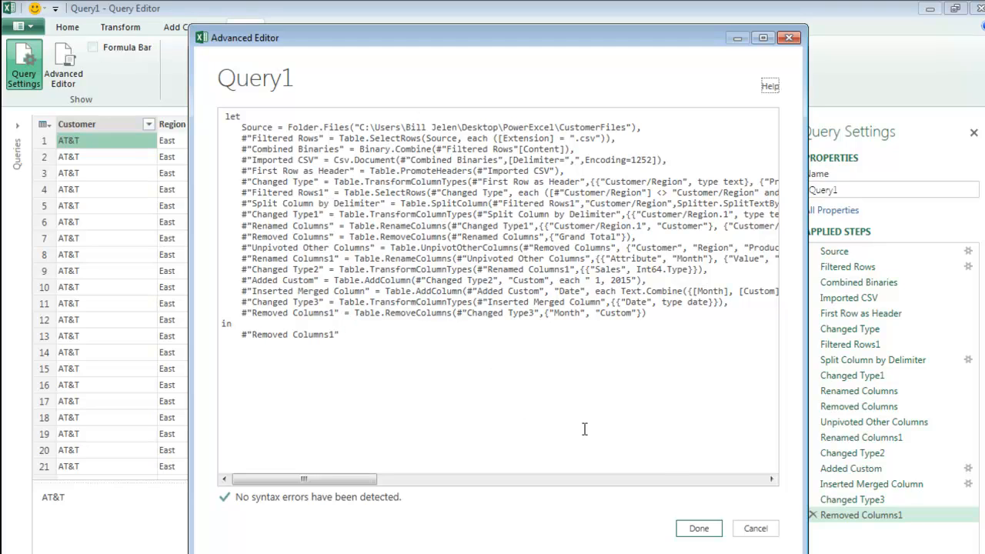
pyautogui.click(702, 528)
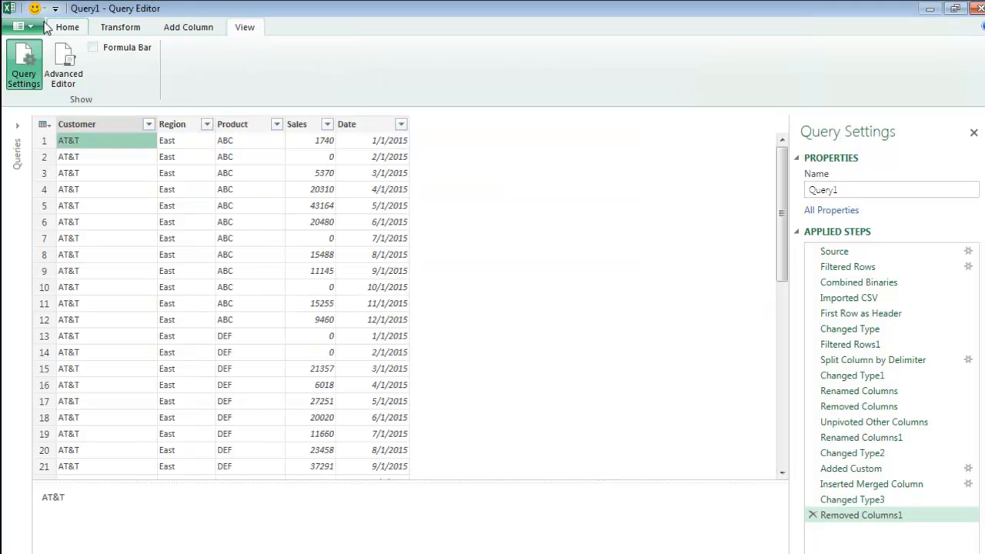
# Close the query and load its result into the Excel workbook as a table
pyautogui.click(67, 29)
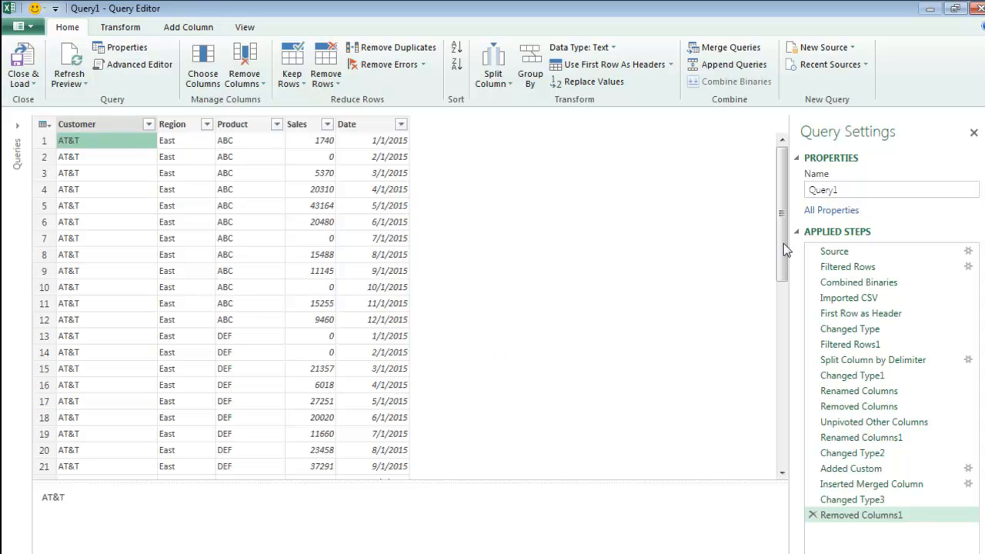
pyautogui.click(23, 55)
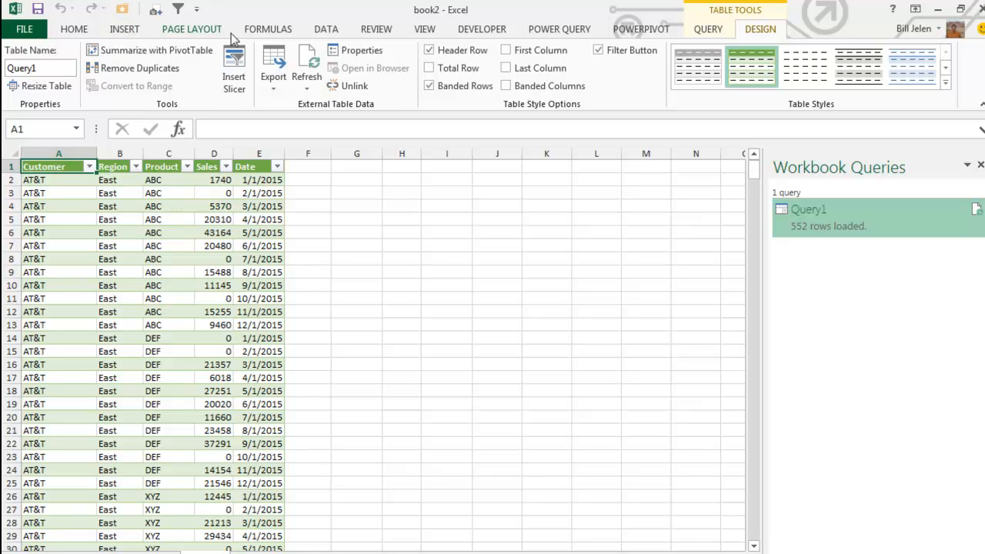
# Insert a PivotTable based on the Query1 table at cell G3 of the existing worksheet, with Region as rows and Sales as summed values
pyautogui.click(323, 31)
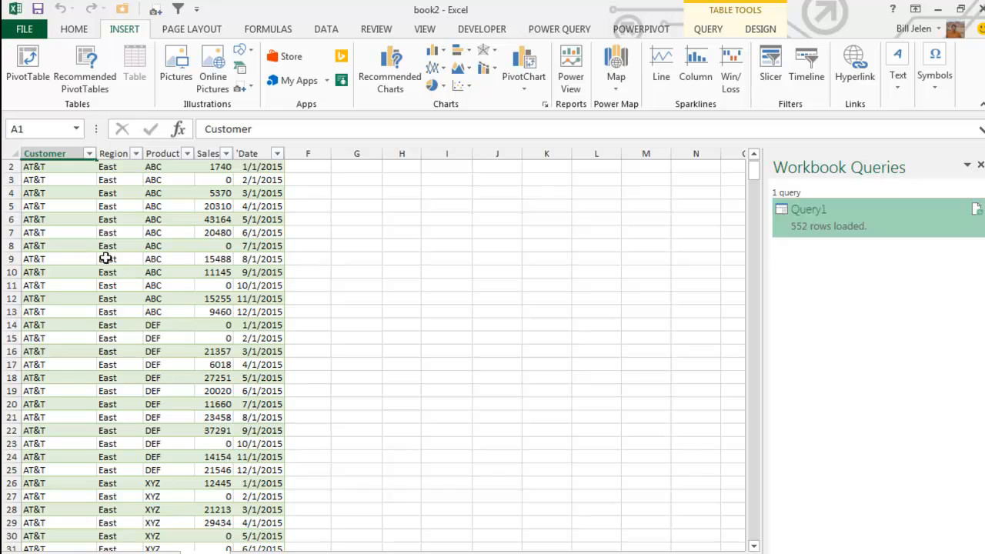
pyautogui.click(78, 192)
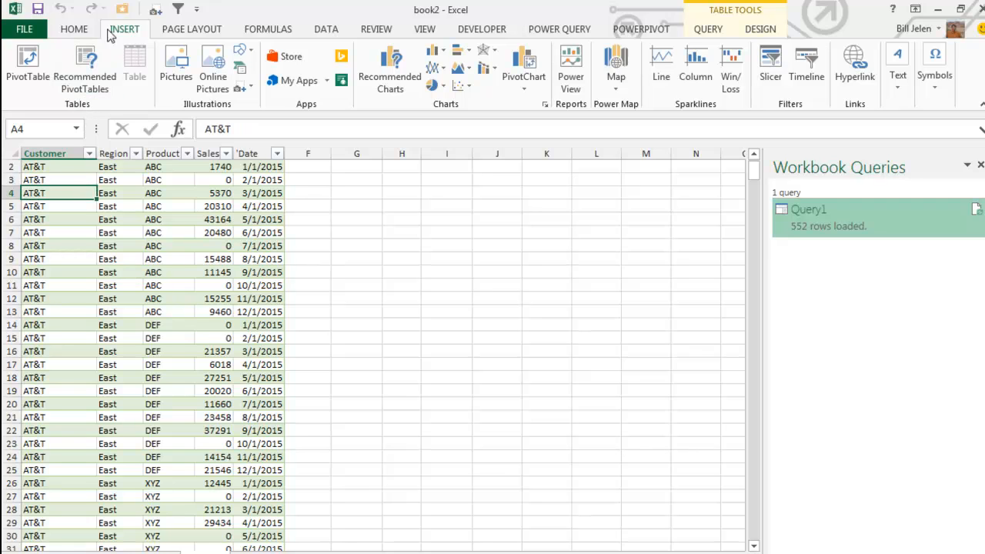
pyautogui.click(27, 61)
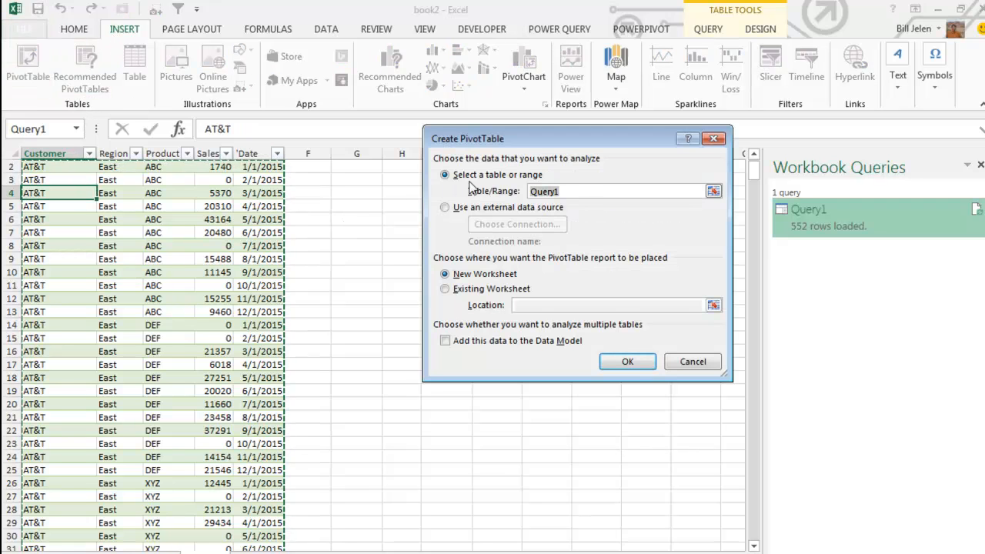
pyautogui.click(485, 290)
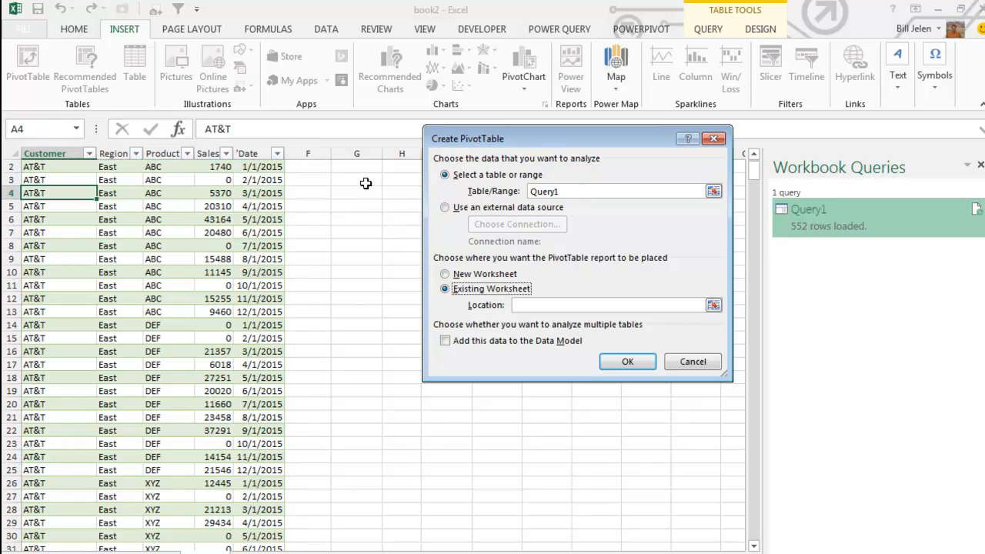
pyautogui.click(366, 183)
pyautogui.click(626, 361)
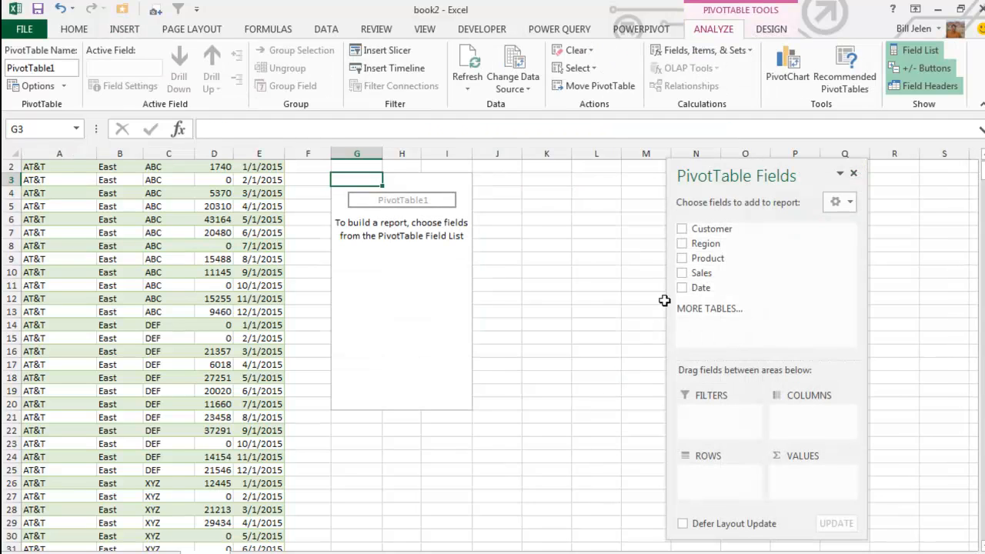
pyautogui.click(682, 244)
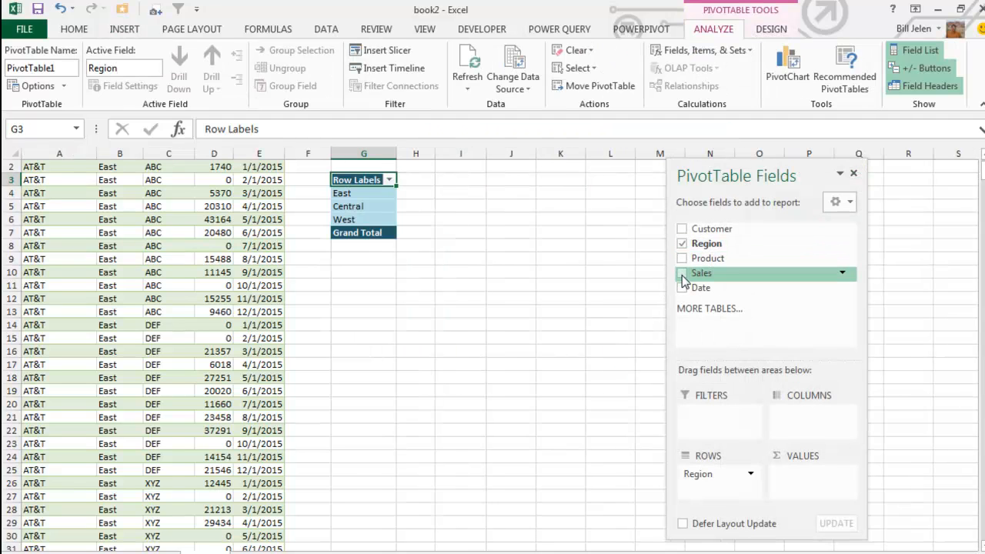
pyautogui.click(682, 274)
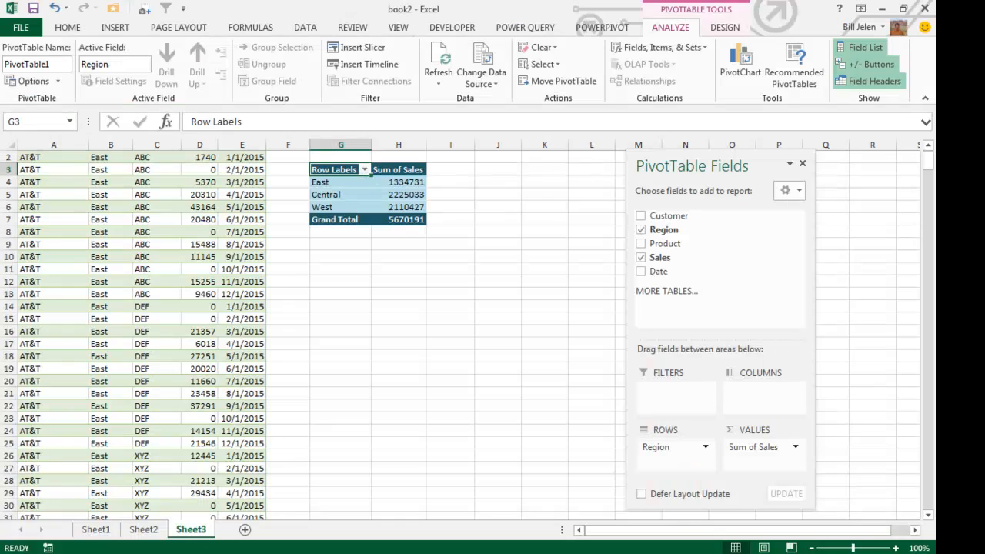
# Switch to the file explorer and move the seven selected CSV files from the MoreCSV folder into the CustomerFiles folder
pyautogui.hotkey('alt', 'Tab')
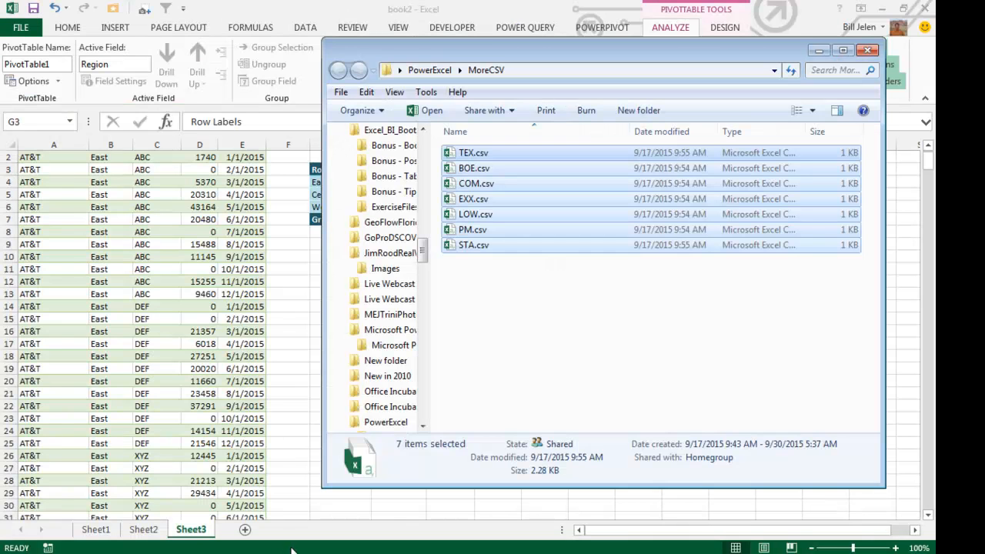
pyautogui.hotkey('alt', 'Tab')
pyautogui.hotkey('alt', 'Tab')
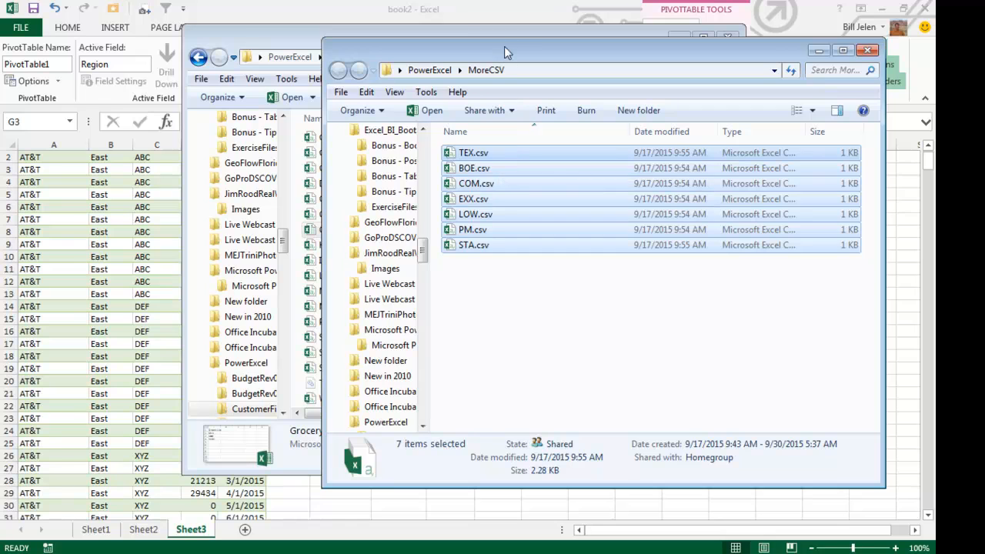
pyautogui.moveTo(505, 47); pyautogui.dragTo(714, 53)
pyautogui.moveTo(689, 164); pyautogui.dragTo(443, 197)
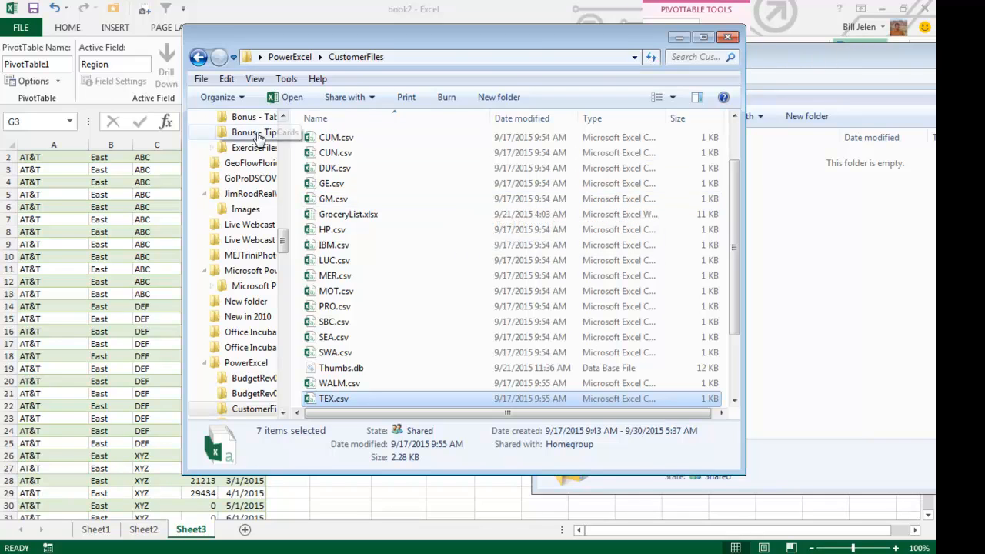
# Return to the Excel workbook, refresh all its data connections to include the added files, and check the query's load status
pyautogui.click(144, 180)
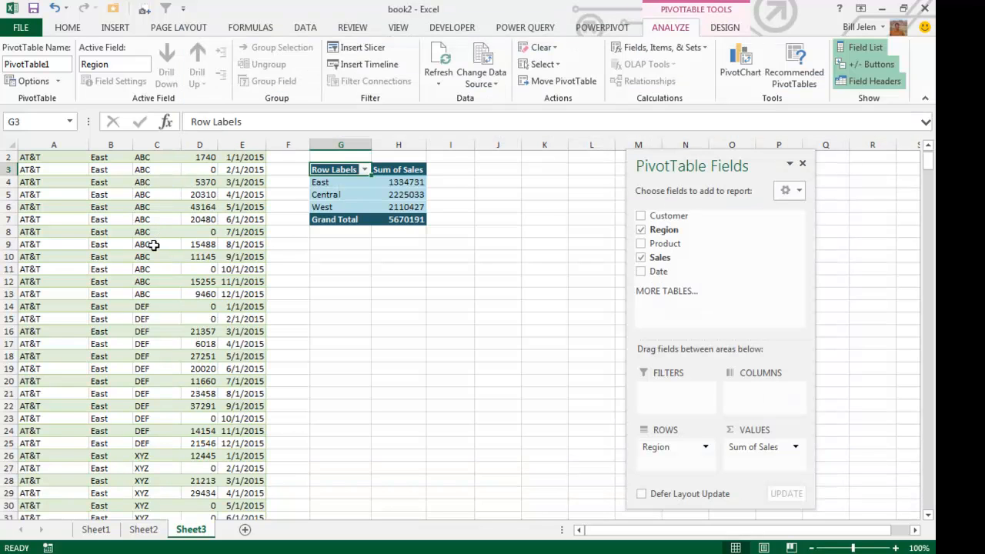
pyautogui.click(304, 28)
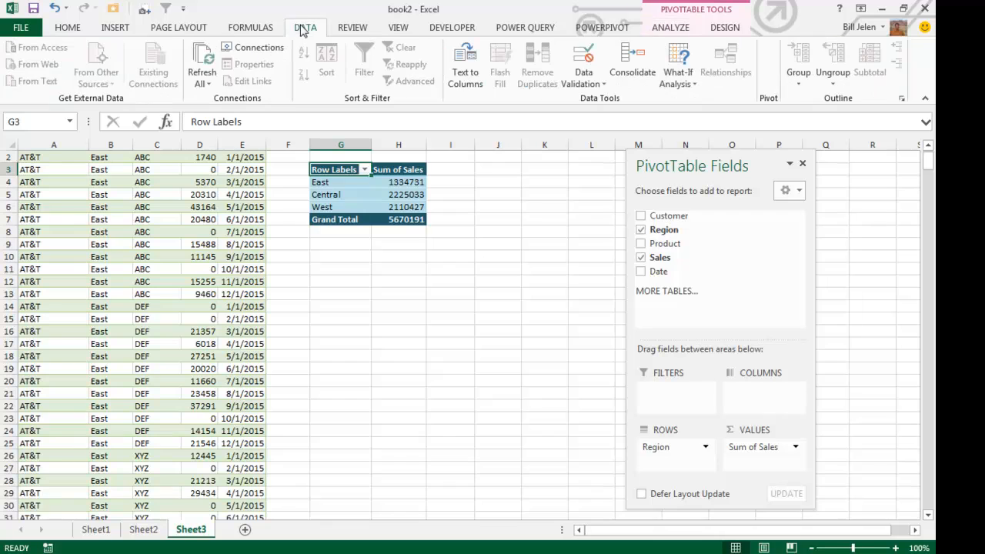
pyautogui.click(204, 54)
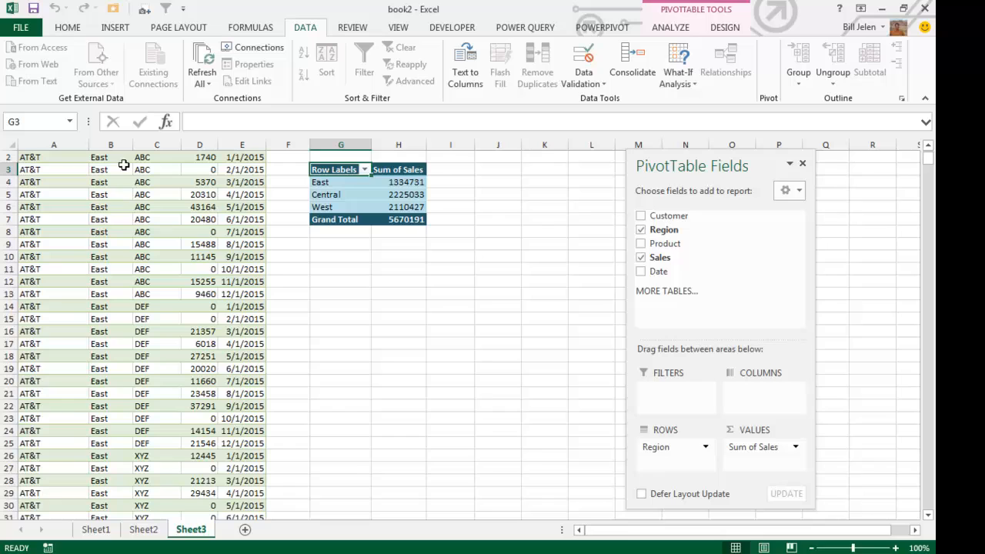
pyautogui.click(210, 206)
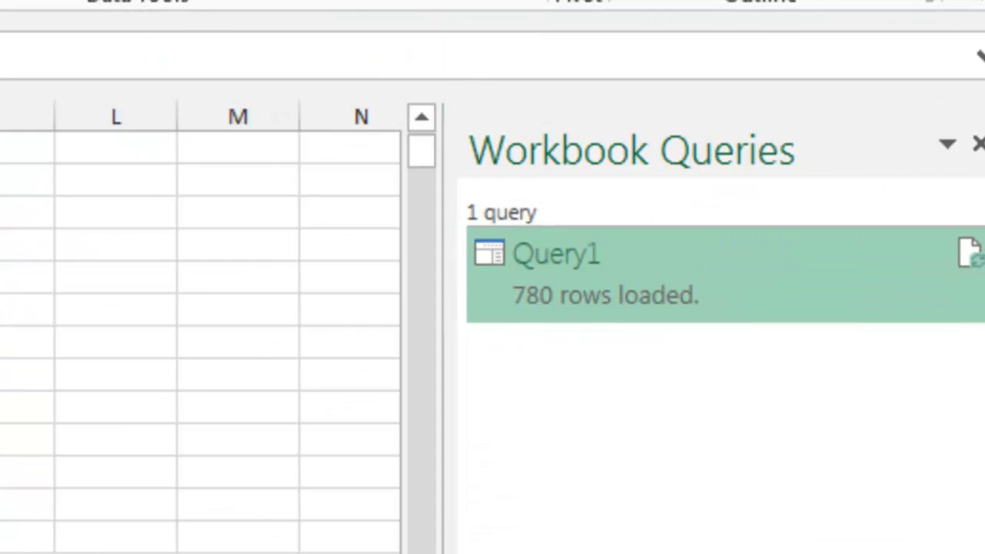
# Refresh the PivotTable of sales by region so it uses the reloaded query data
pyautogui.click(491, 258)
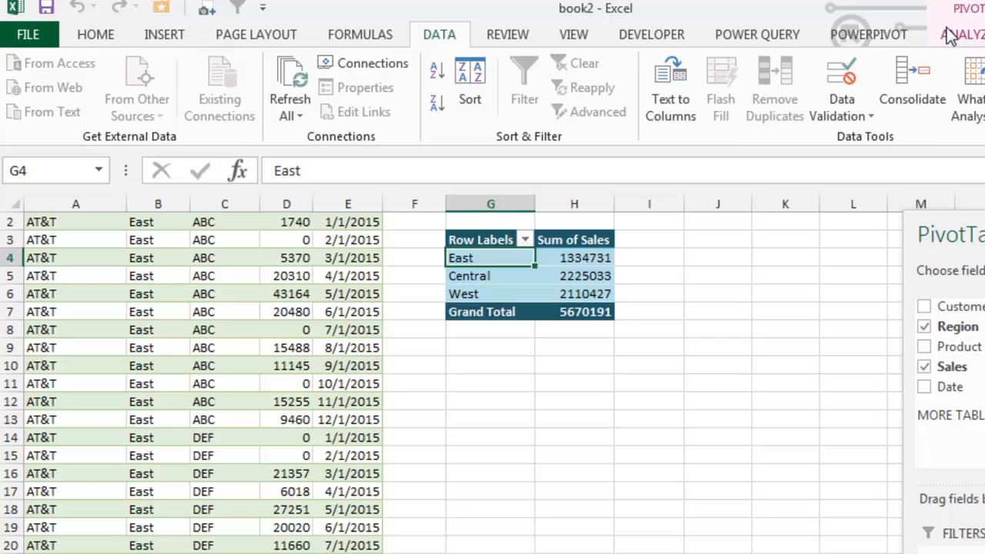
pyautogui.click(949, 35)
pyautogui.click(631, 81)
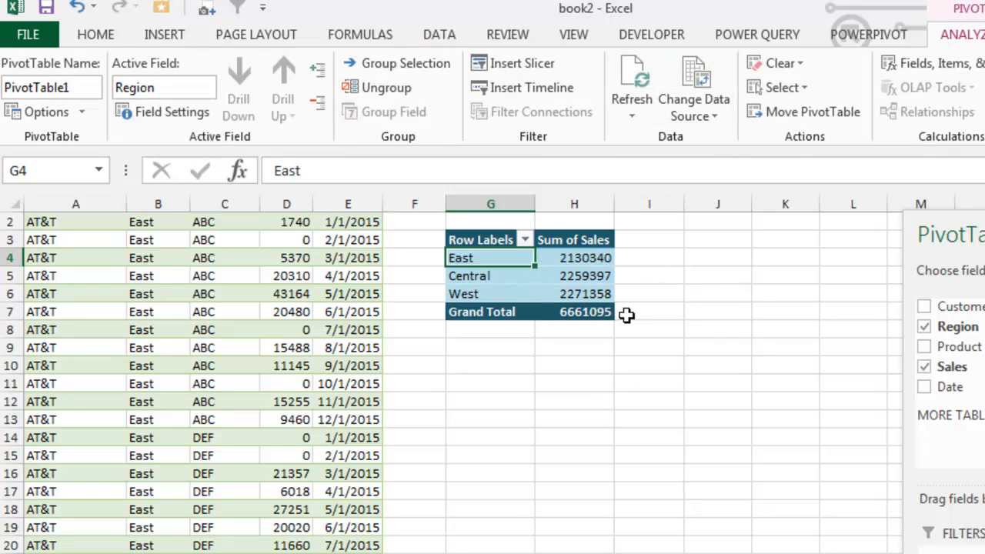
pyautogui.press('Up')
pyautogui.press('Up')
pyautogui.press('Up')
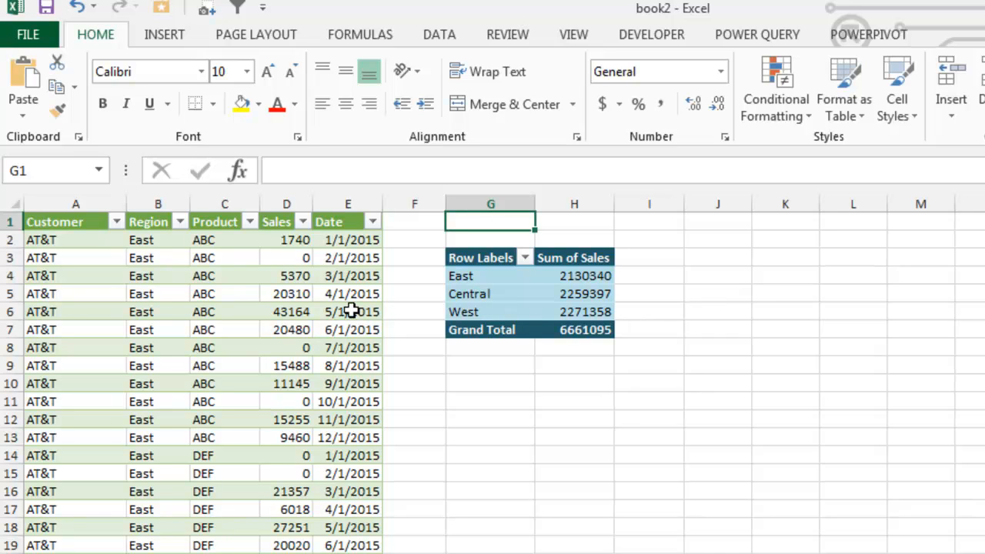
pyautogui.click(298, 309)
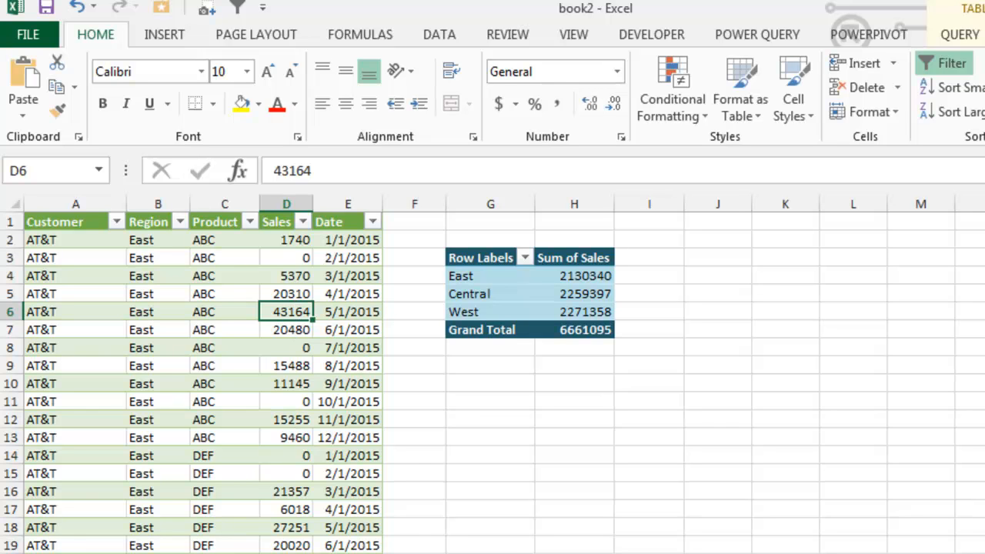
pyautogui.hotkey('ctrl', 'pagedown')
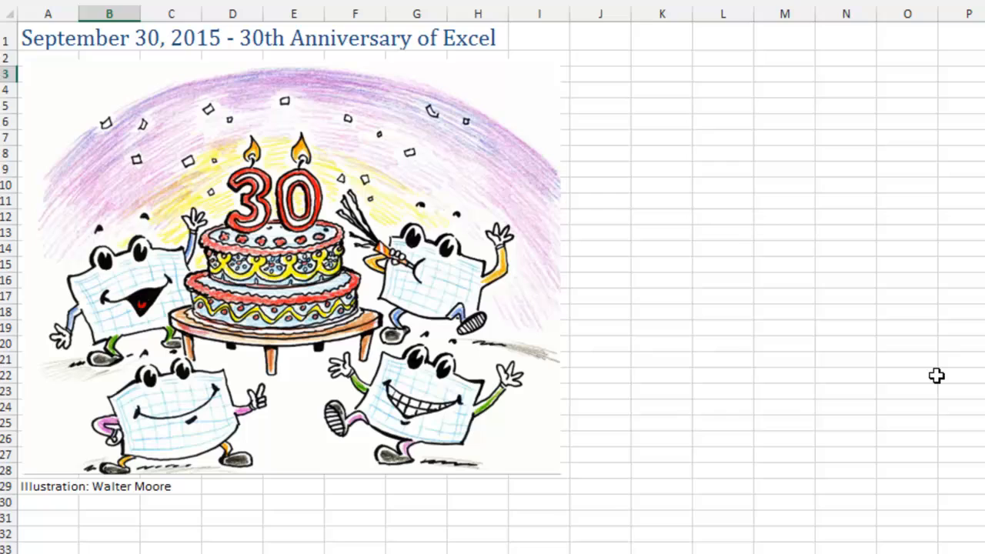